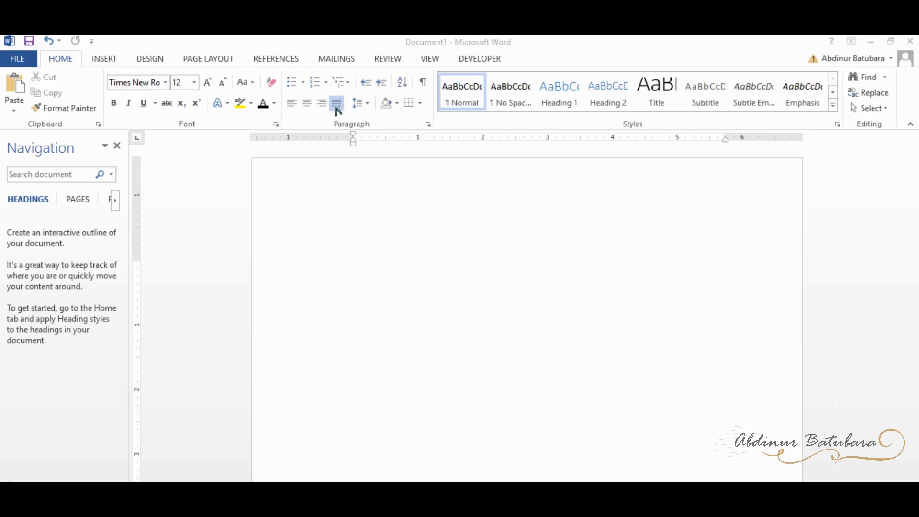
Step: Enter the title "Tipe Data PHP" on the blank page, centred and bold
left_click(364, 102)
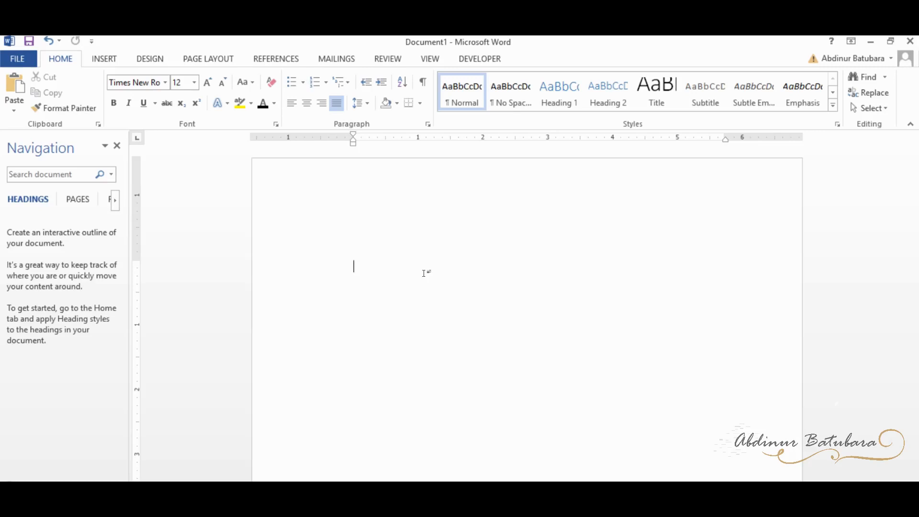
type("Tipe Data PHP")
left_click(363, 266)
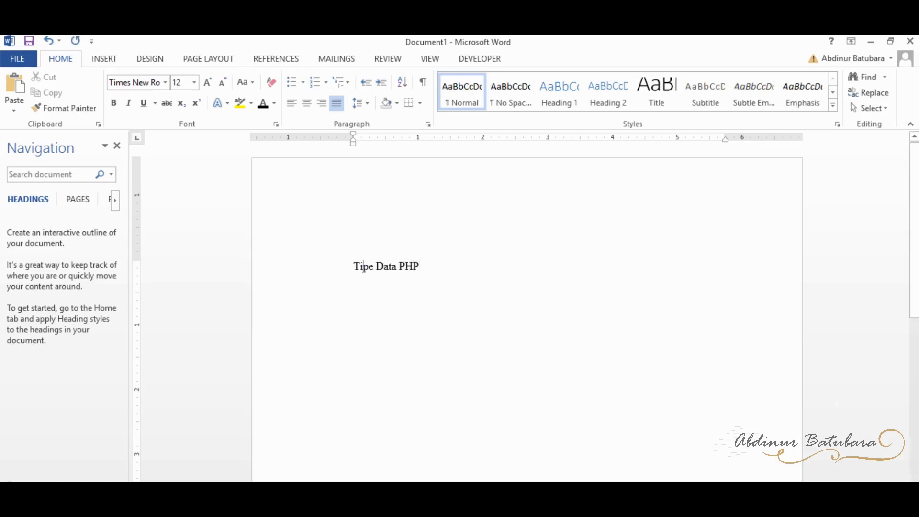
left_click(306, 103)
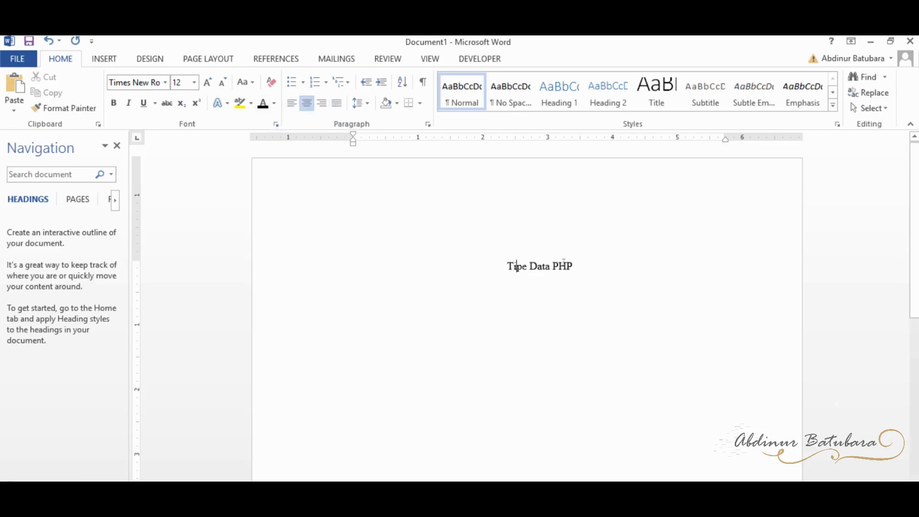
left_click_drag(597, 269, 506, 271)
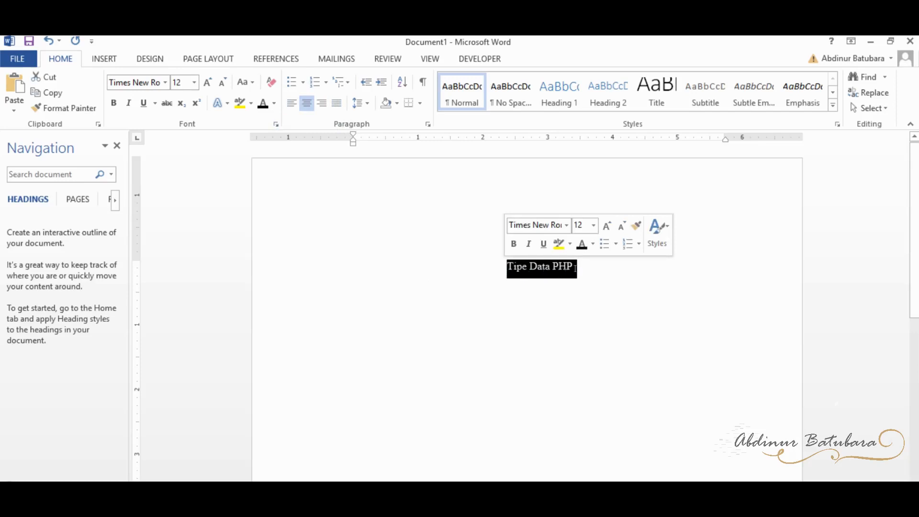
key("ctrl+b")
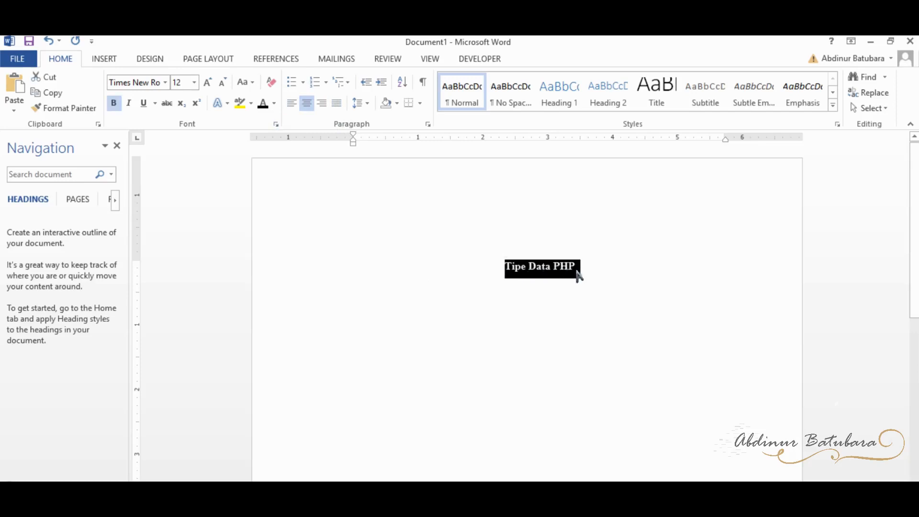
Step: Format the title as Heading 1, centred, in bold black 14 pt Times New Roman
left_click(569, 96)
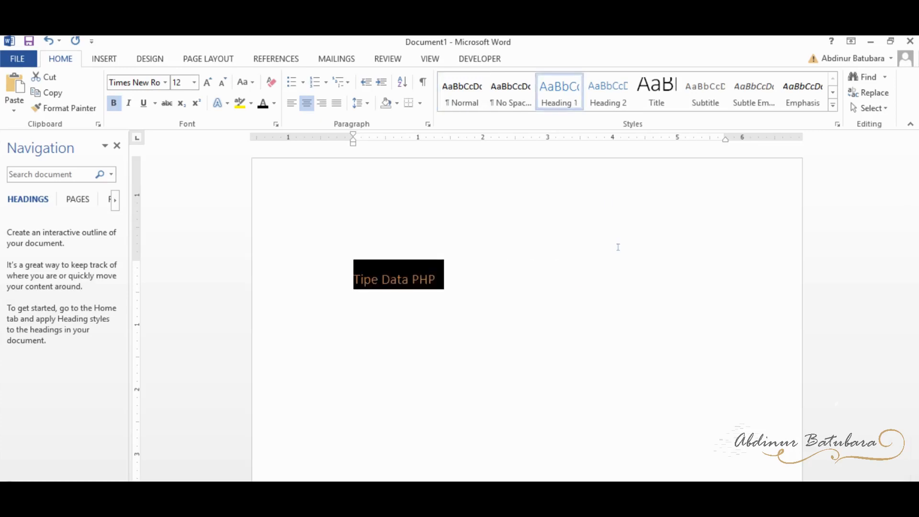
left_click(307, 103)
left_click(262, 104)
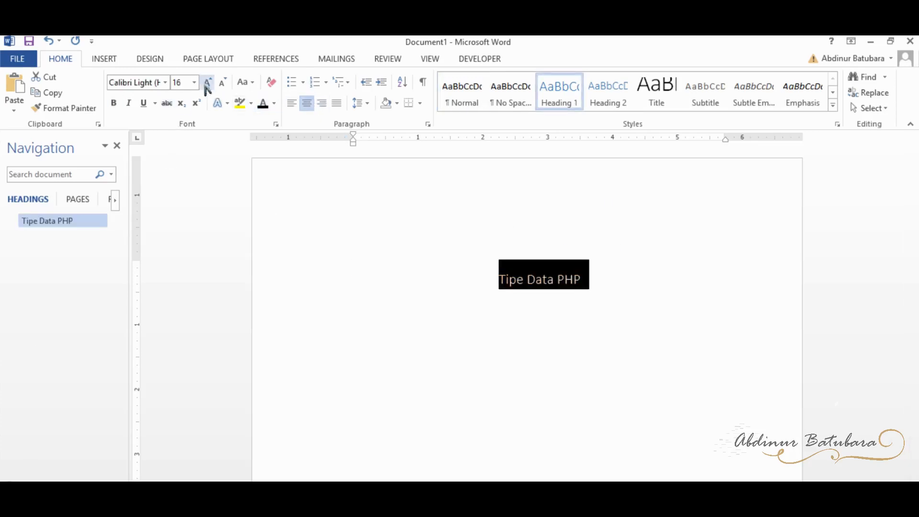
left_click(222, 84)
left_click(165, 85)
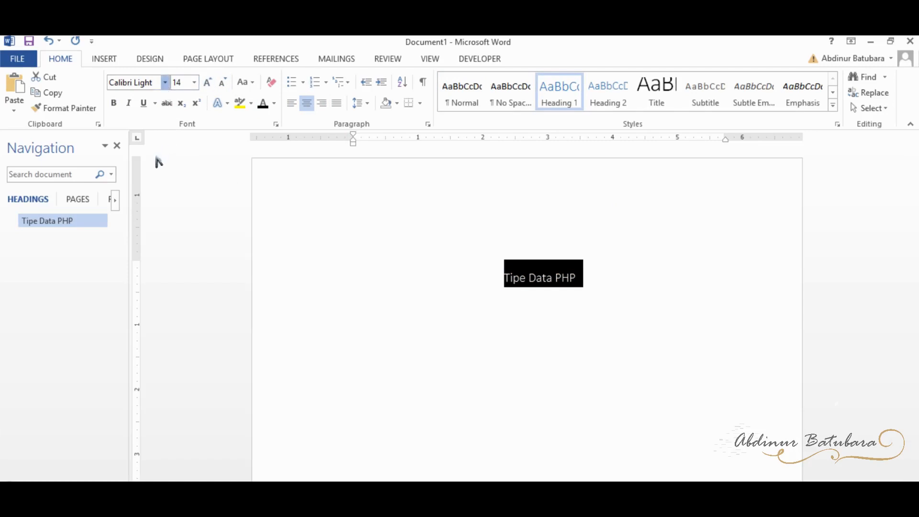
left_click(160, 166)
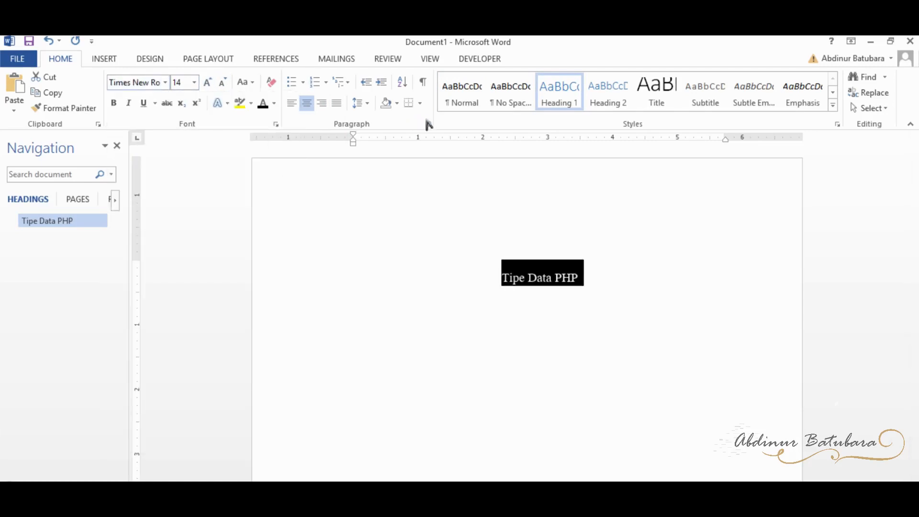
left_click(114, 103)
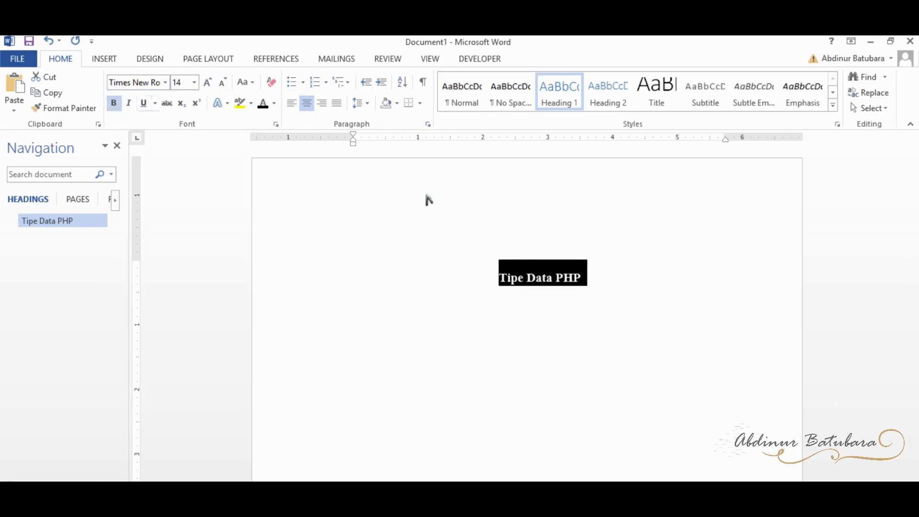
Step: Set the title paragraph's spacing before to 0 pt
left_click(428, 124)
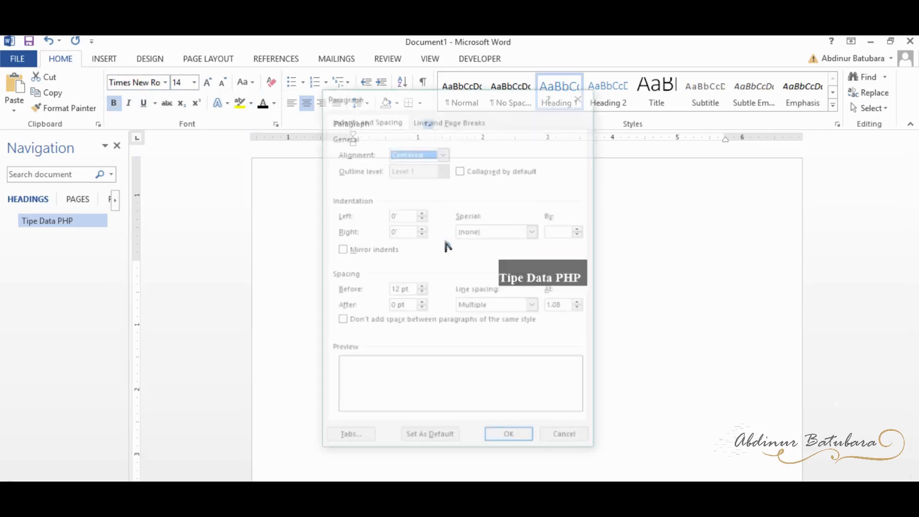
left_click(421, 293)
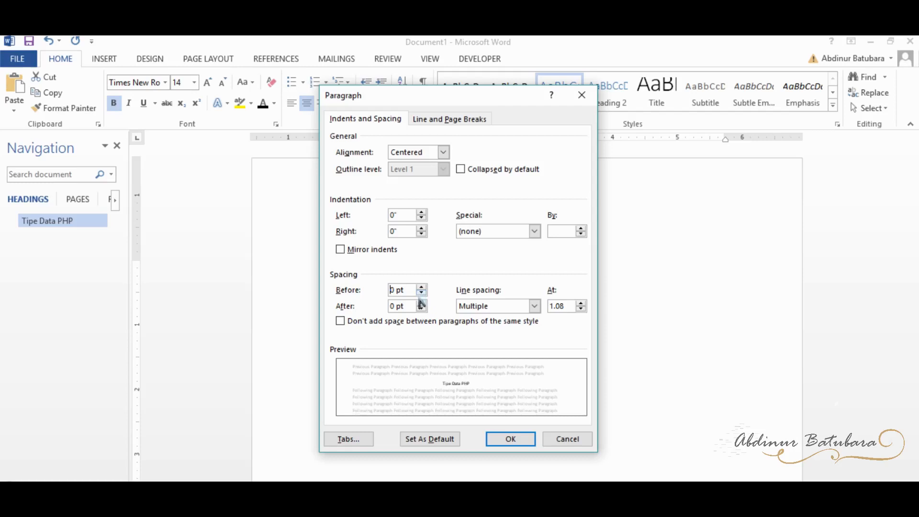
left_click(511, 440)
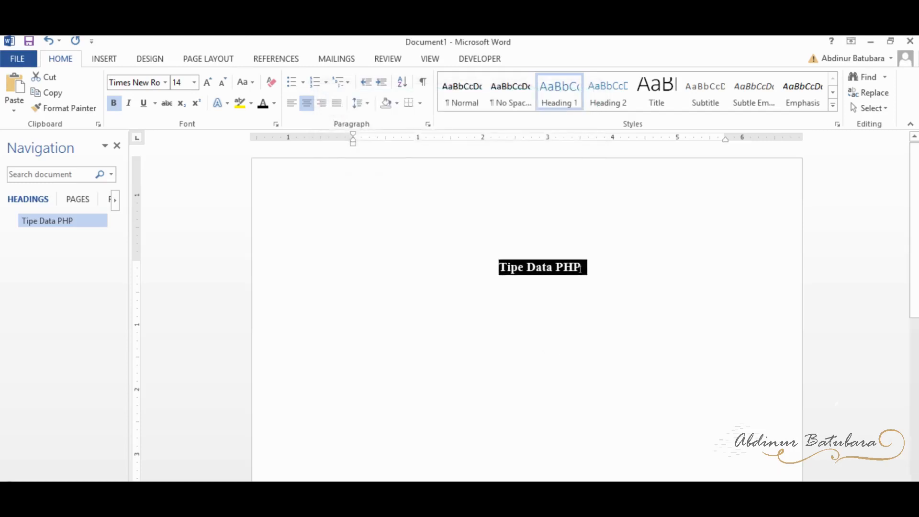
Step: Start a body paragraph under the title in 12 pt Times New Roman, justified, with adjusted line spacing
left_click(589, 269)
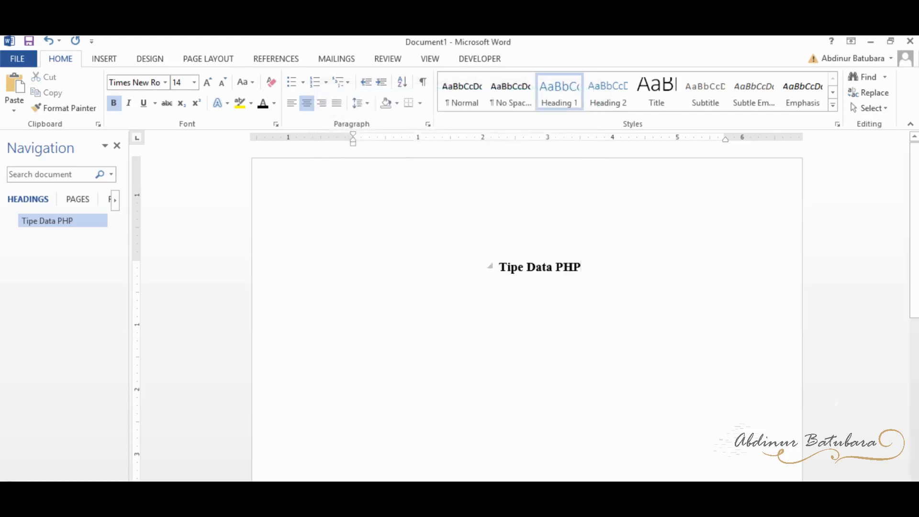
key("Return")
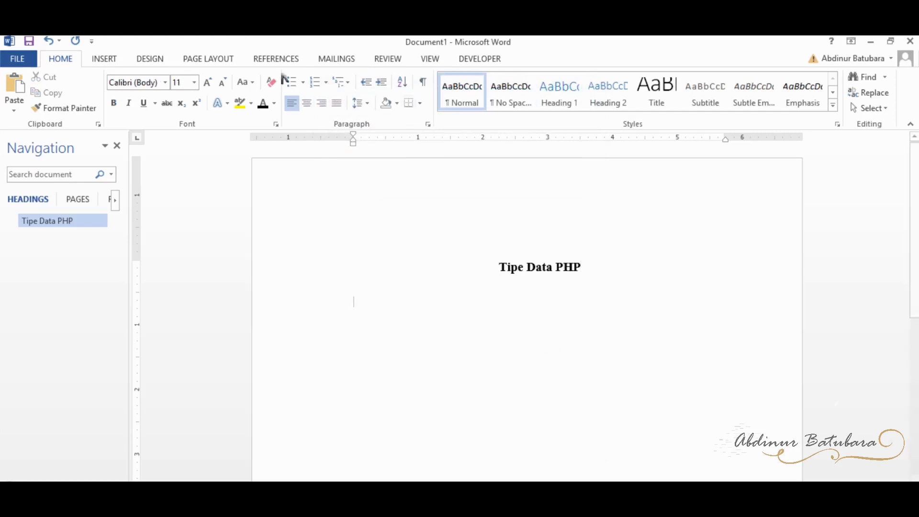
left_click(207, 82)
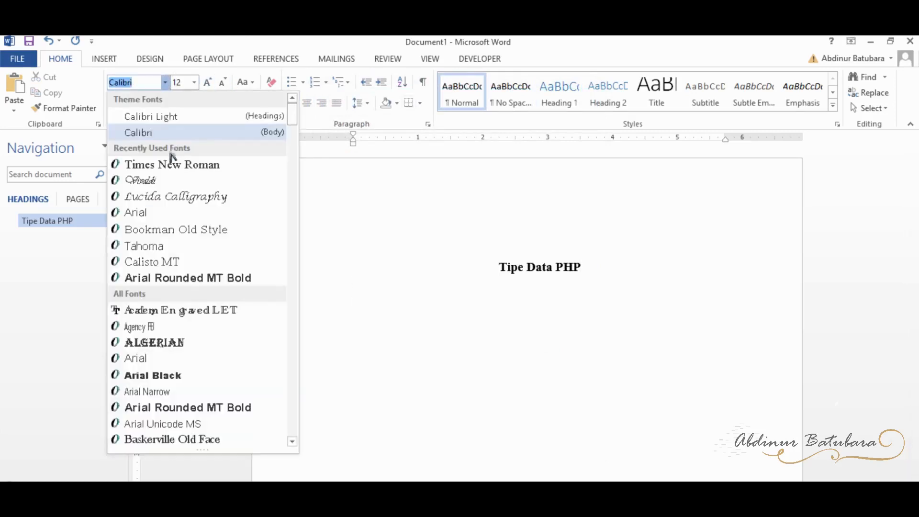
left_click(238, 163)
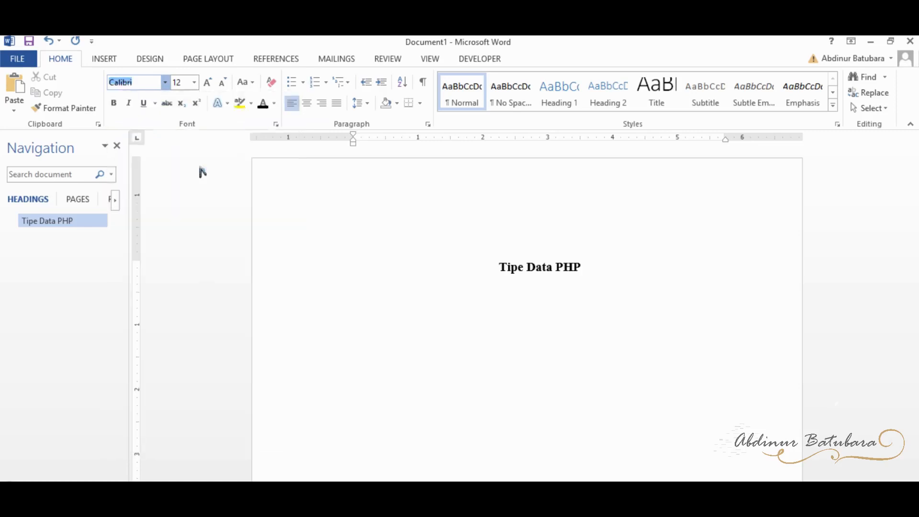
left_click(338, 103)
left_click(362, 105)
left_click(374, 152)
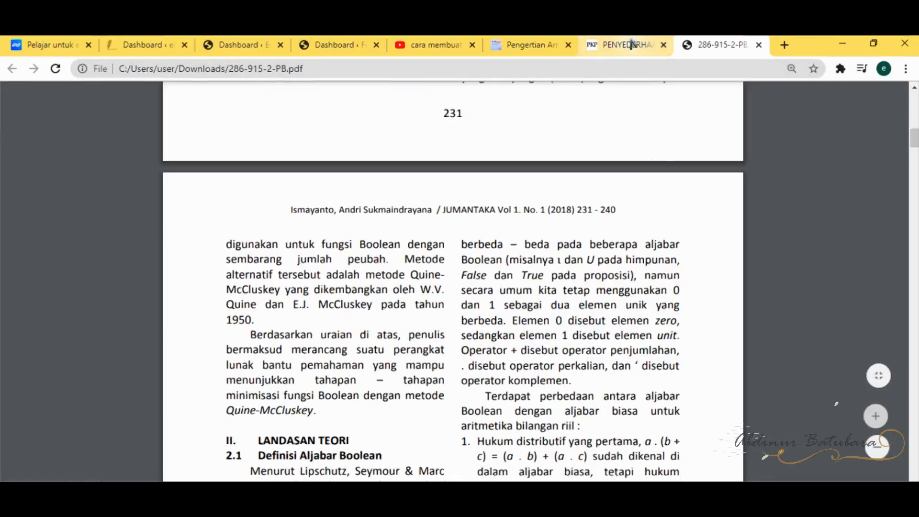
Step: In the browser, close the JUMANTAKA journal web page and view the article about arrays in C++
left_click(632, 44)
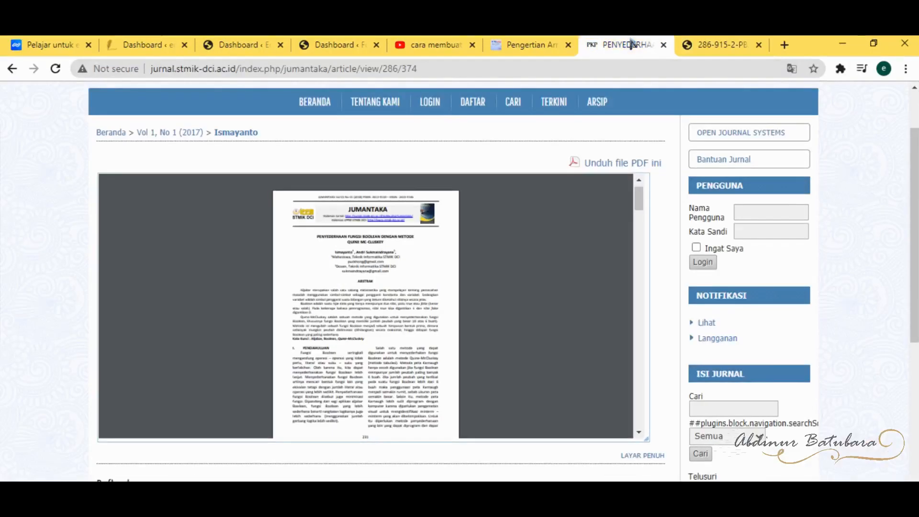
left_click(663, 45)
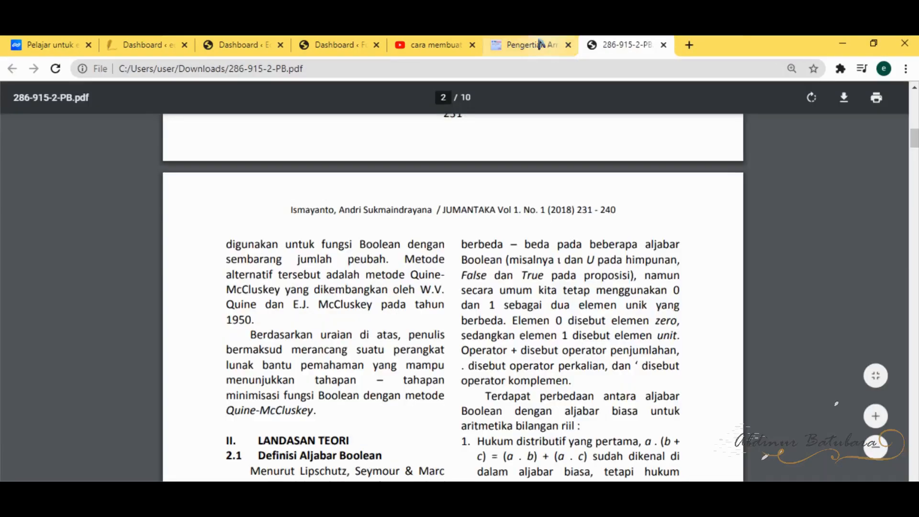
left_click(538, 43)
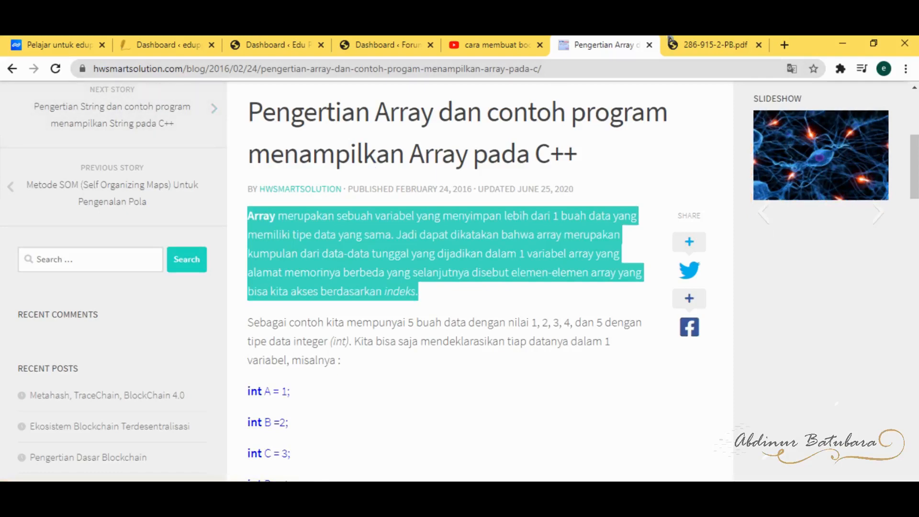
Step: Examine the title page and the Boolean definition in the abstract of 286-915-2-PB.pdf
left_click(703, 44)
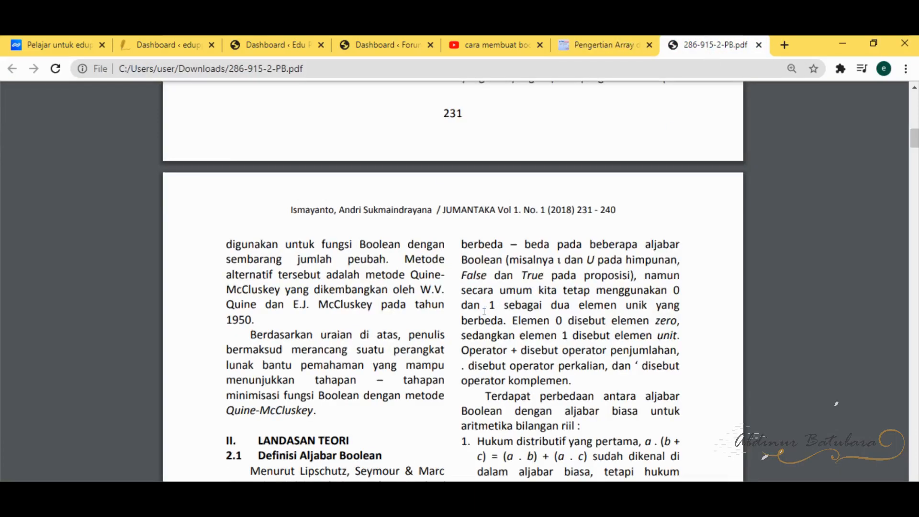
scroll(475, 317, "up", 10)
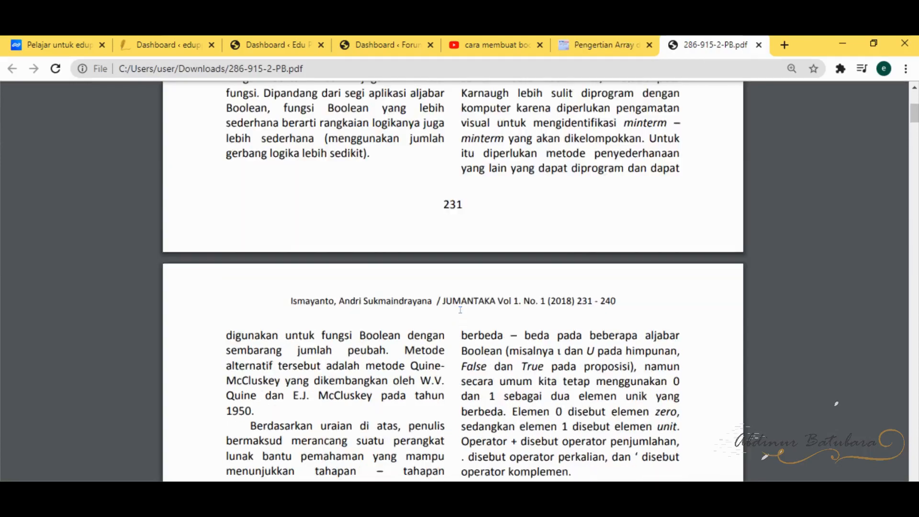
scroll(461, 308, "up", 5)
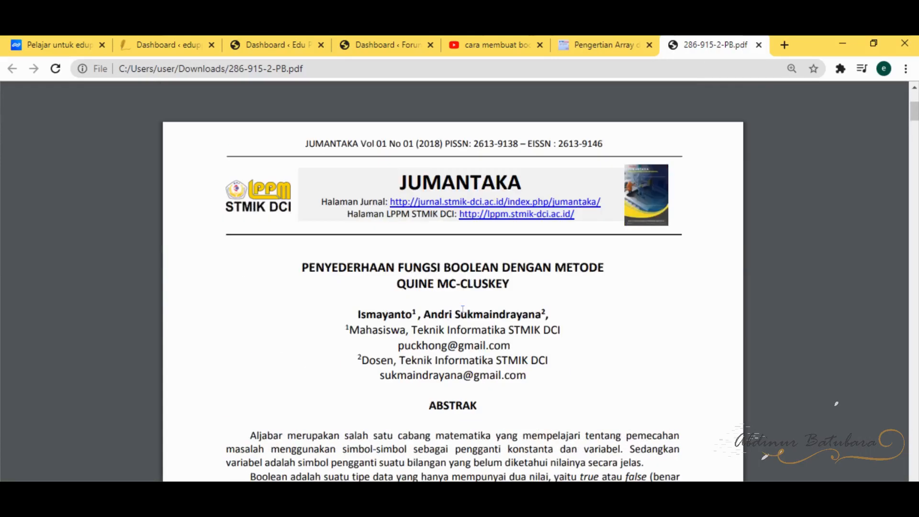
scroll(462, 308, "down", 5)
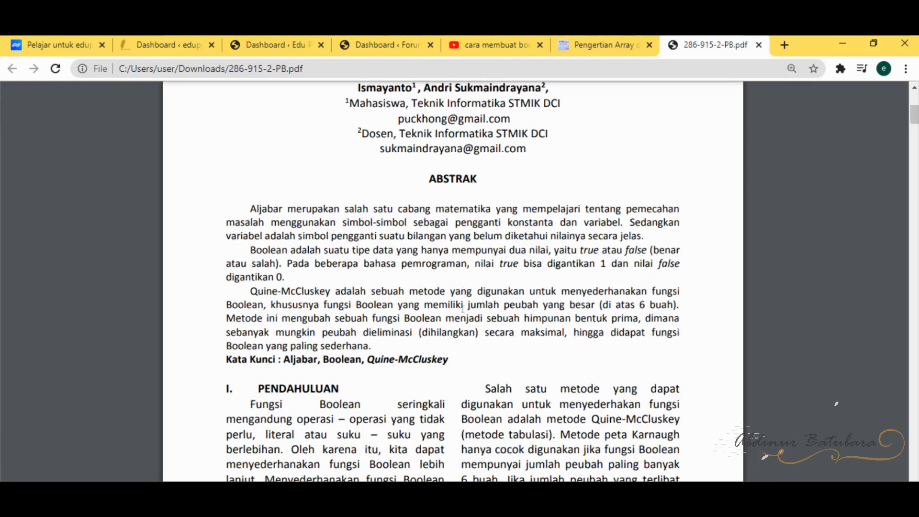
scroll(463, 308, "down", 1)
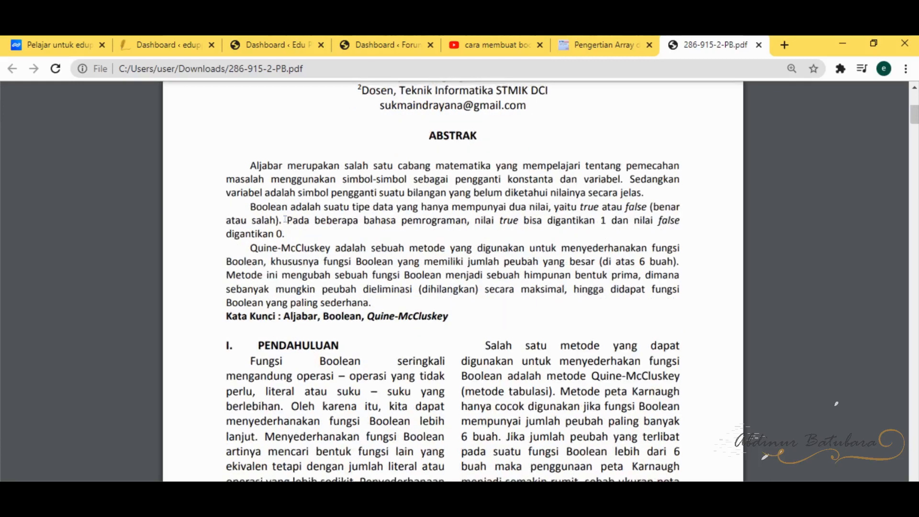
left_click_drag(230, 193, 288, 235)
left_click(268, 215)
scroll(418, 218, "up", 5)
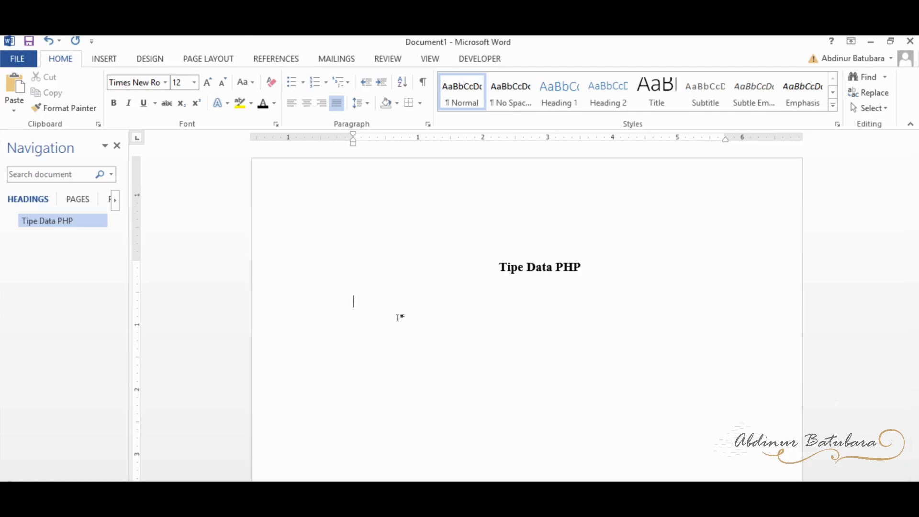
Step: In the Word document, write "String merupakan tipe data PHP yang berisi karakter atau teks, dimana bentuknya bisa berupa kata atau kalimat"
type("String merupakan ")
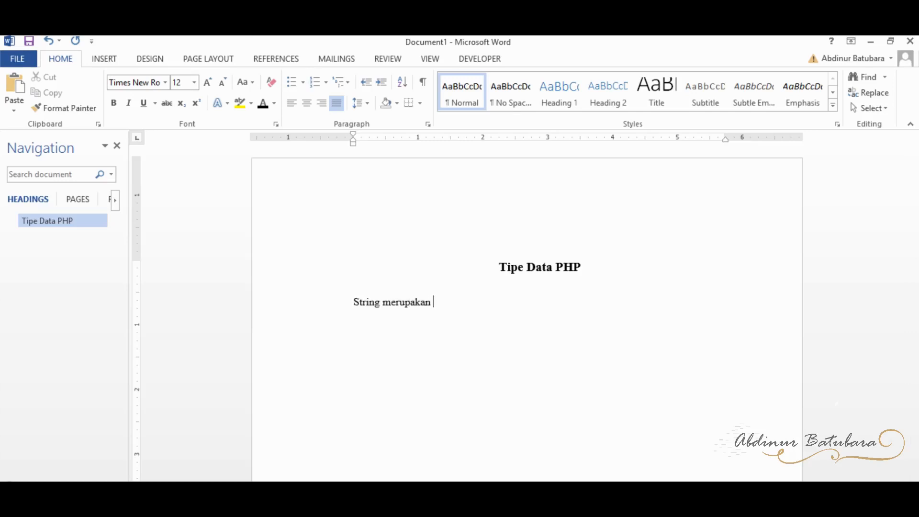
type("tipe data PHP yang berisi ")
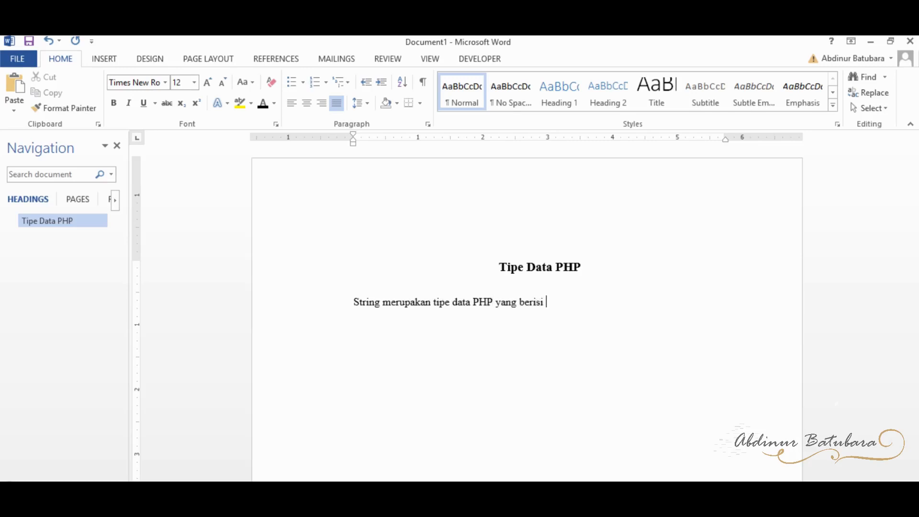
type("karakter atau teks, dimana bentuknya")
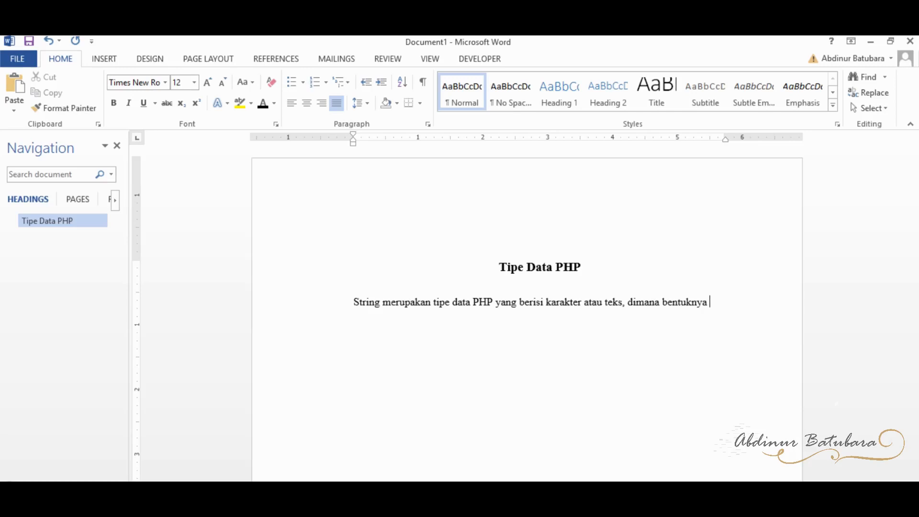
type(" bisa berup")
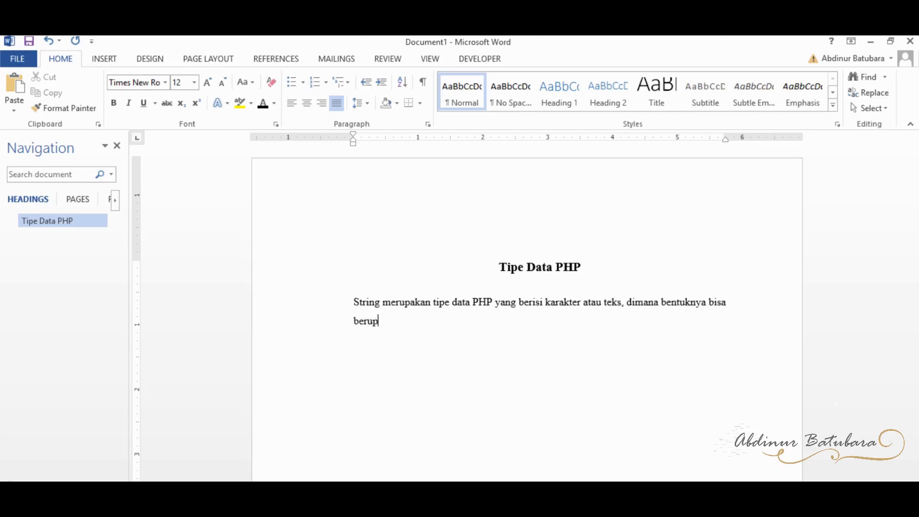
type("a kata atau alimat")
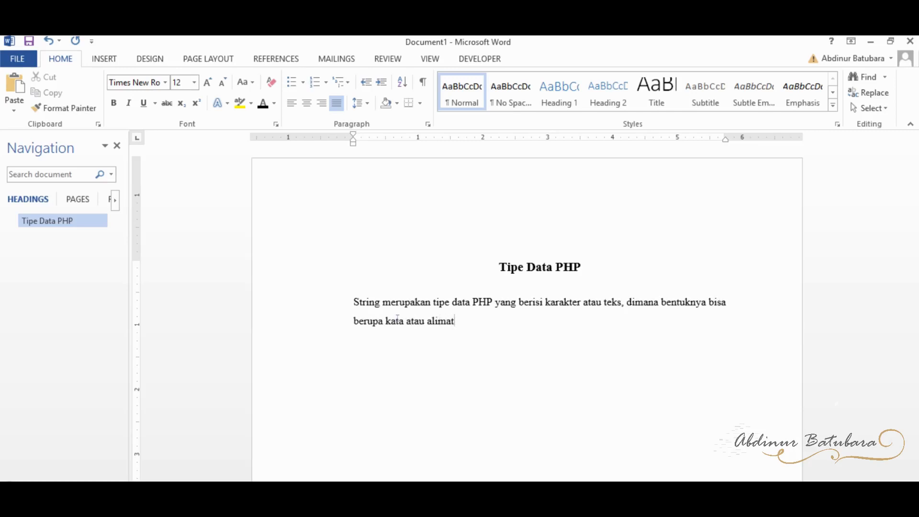
left_click(428, 320)
type("k")
key("End")
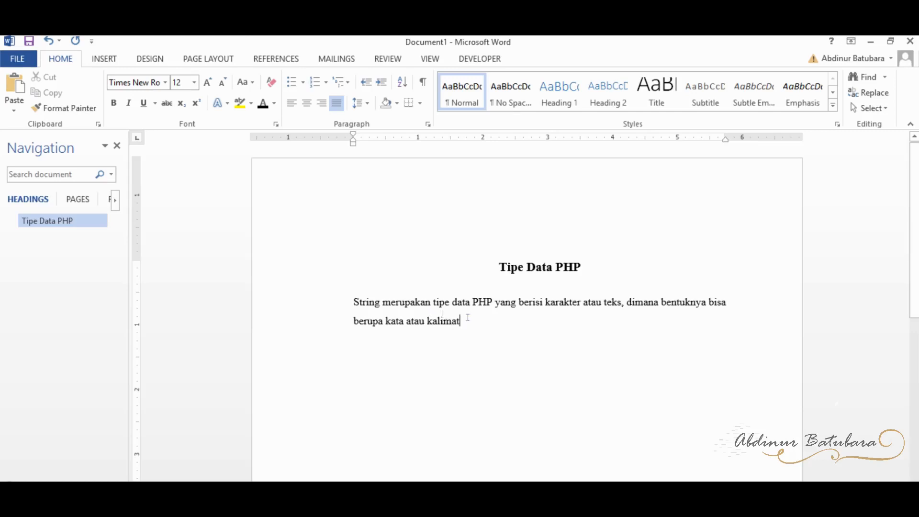
Step: Start a new citation source at the end of the paragraph, with Book as the source type
left_click(463, 311)
left_click(268, 62)
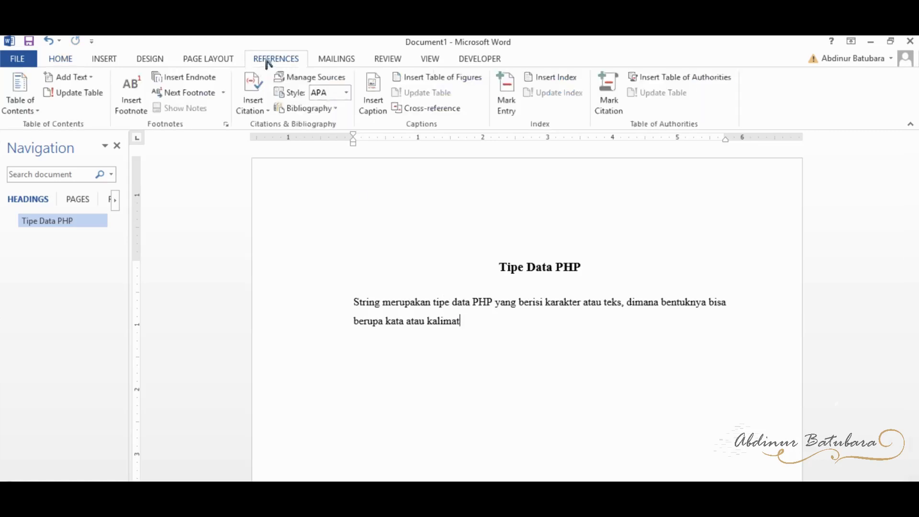
left_click(265, 114)
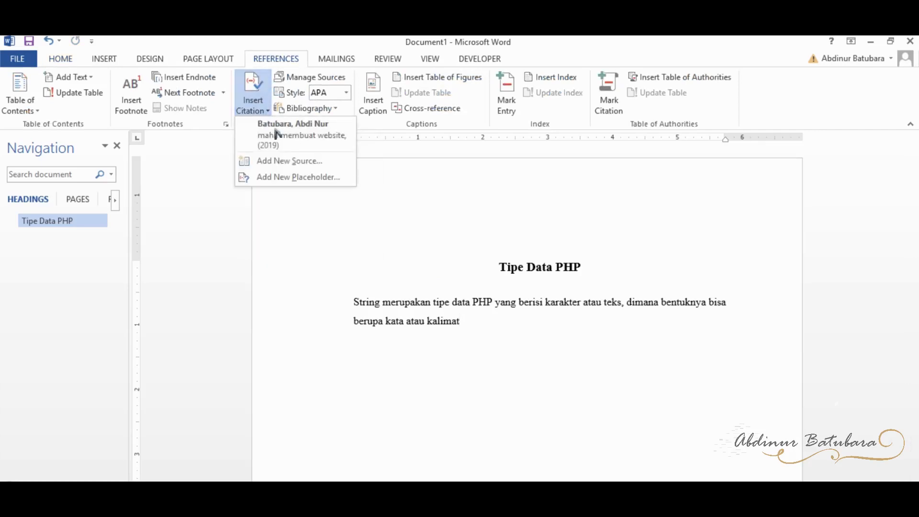
left_click(281, 163)
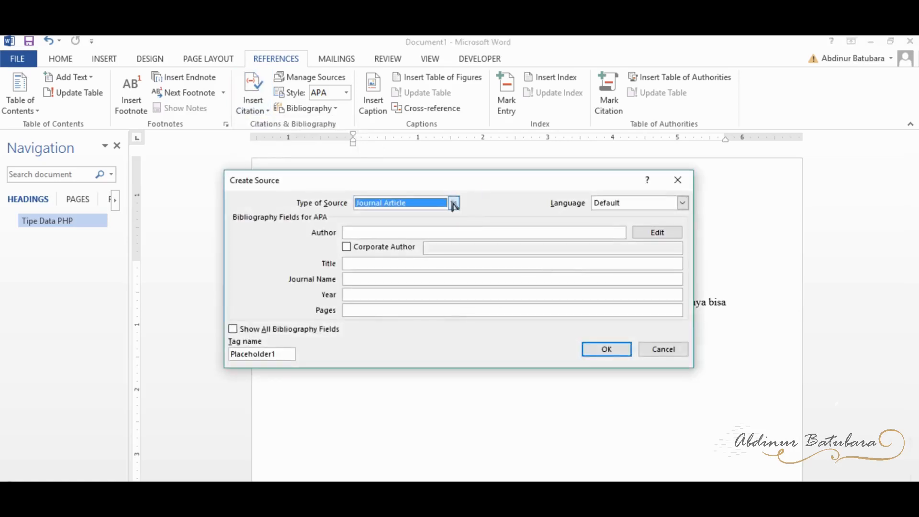
left_click(453, 204)
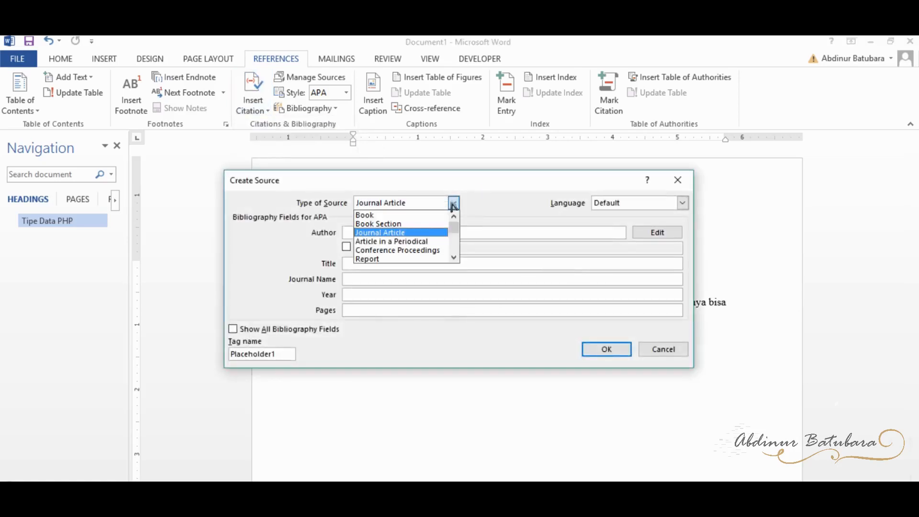
left_click(363, 216)
left_click(370, 231)
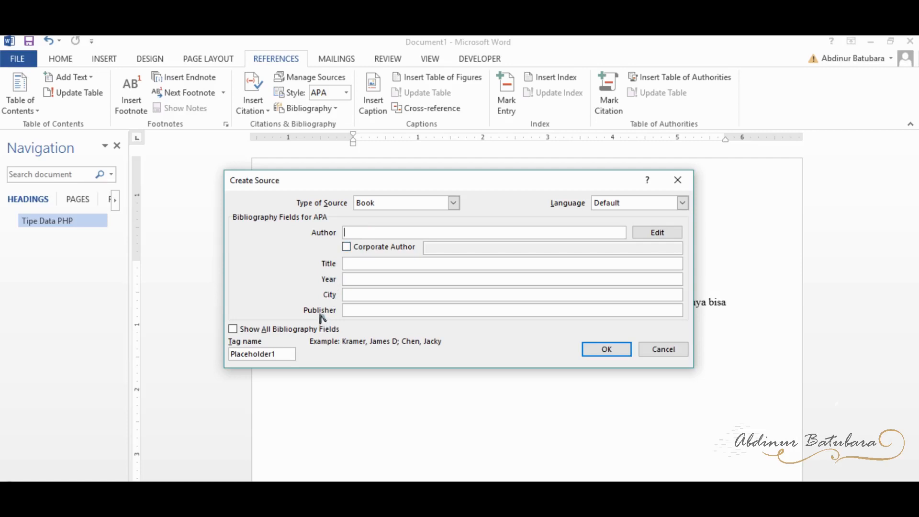
left_click(237, 334)
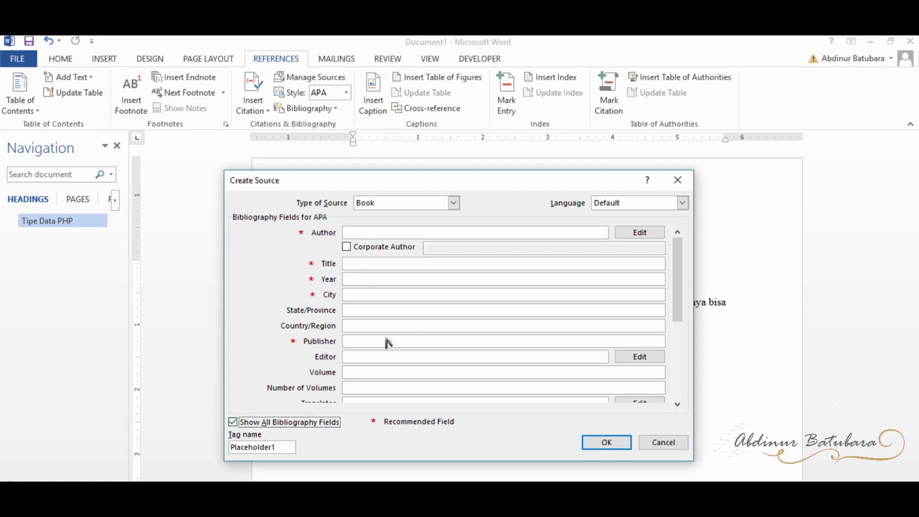
left_click_drag(676, 294, 676, 381)
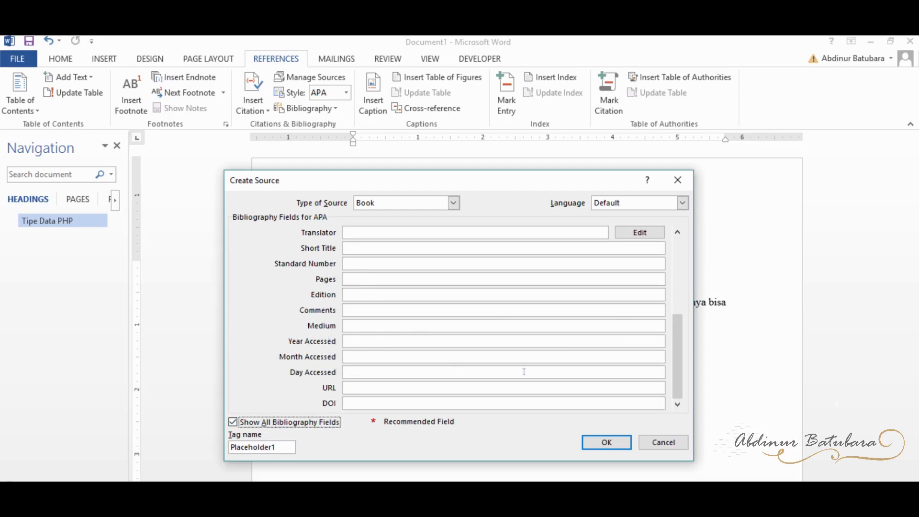
left_click_drag(677, 355, 683, 232)
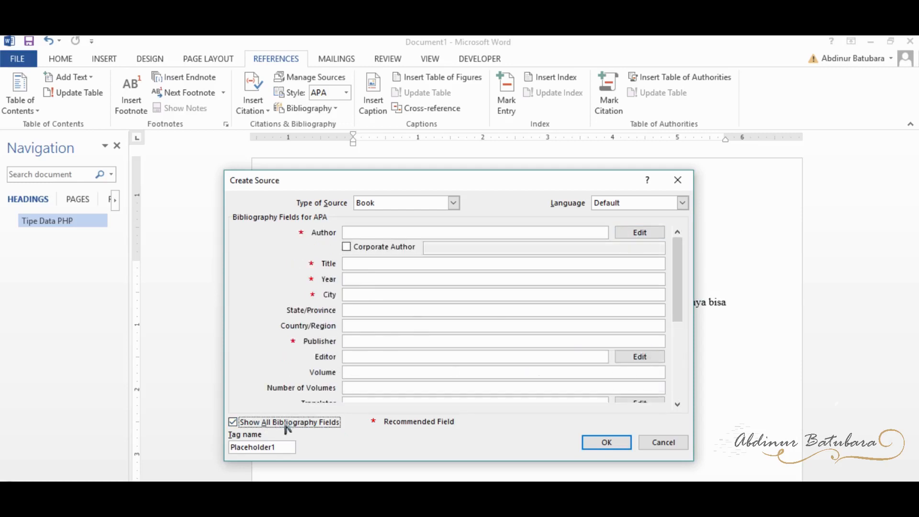
left_click(241, 423)
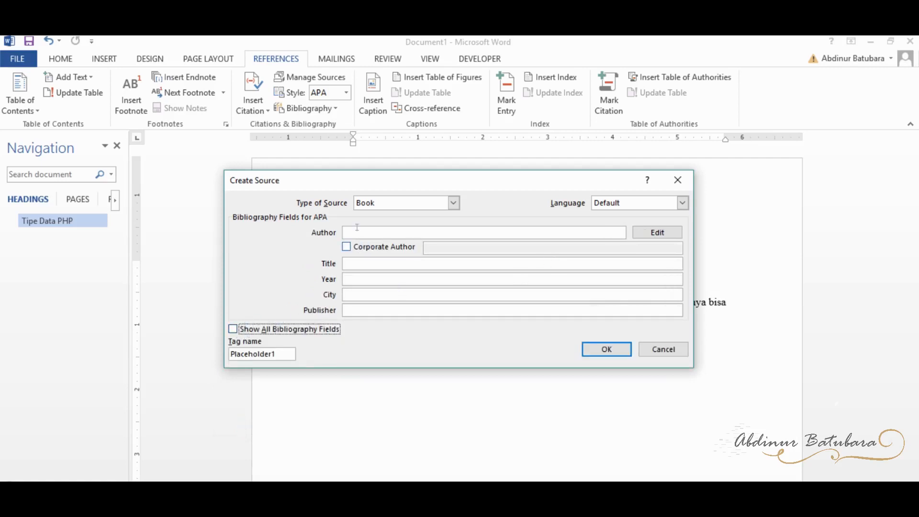
left_click(648, 237)
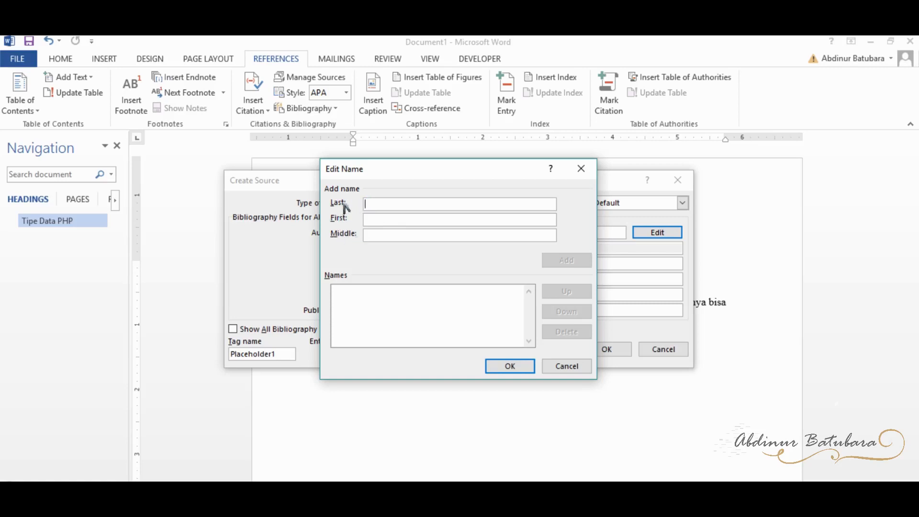
left_click(581, 169)
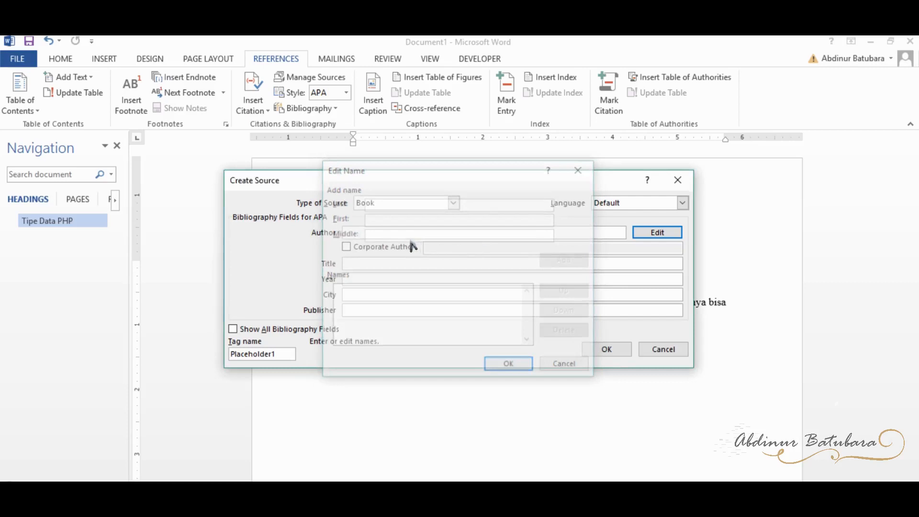
Step: Add the book author's last, first and middle names to the source through the name editor
left_click(644, 234)
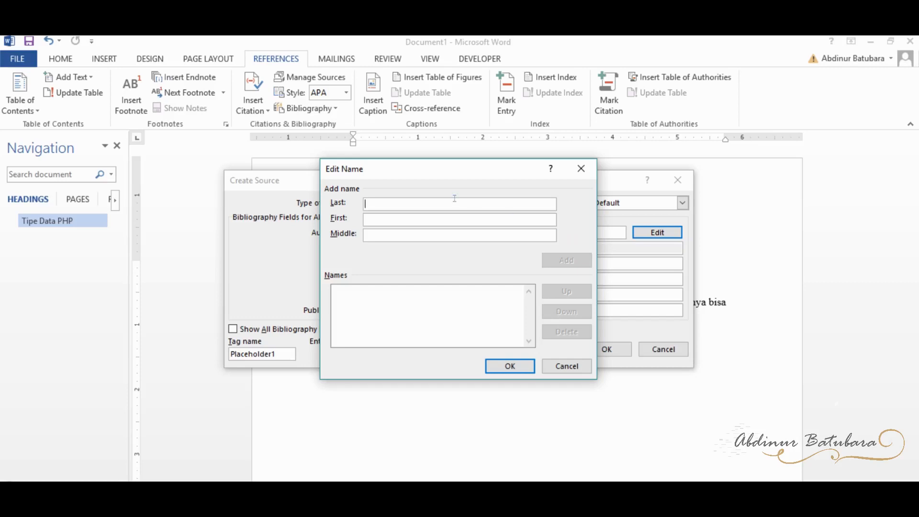
type("Adi")
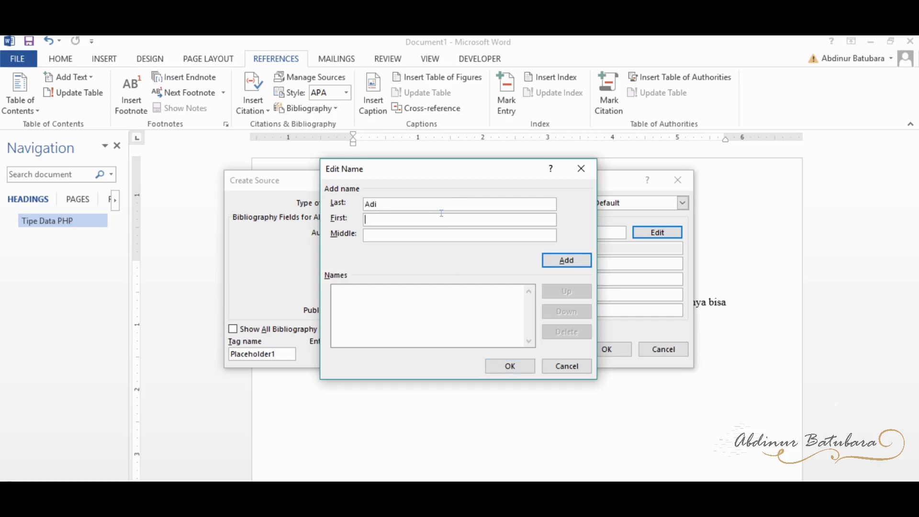
type("Arista")
type("Praset")
type("yo")
left_click(556, 261)
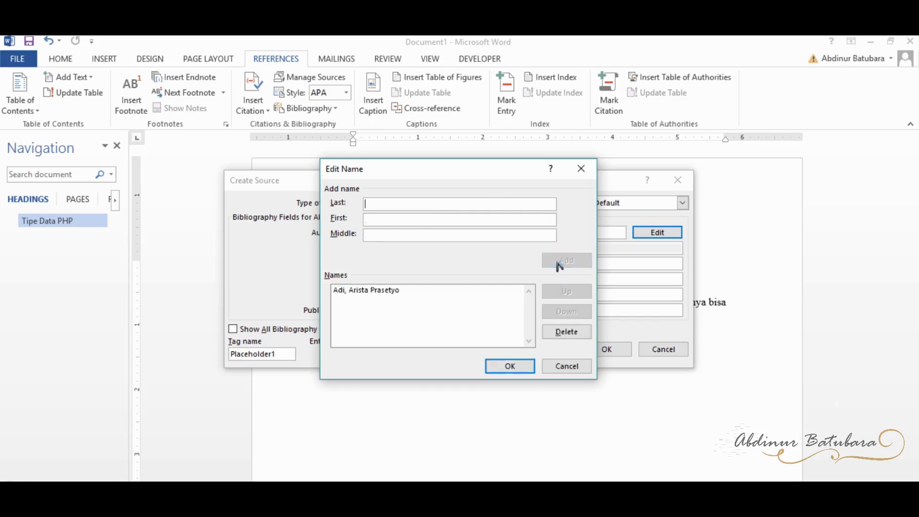
left_click(529, 368)
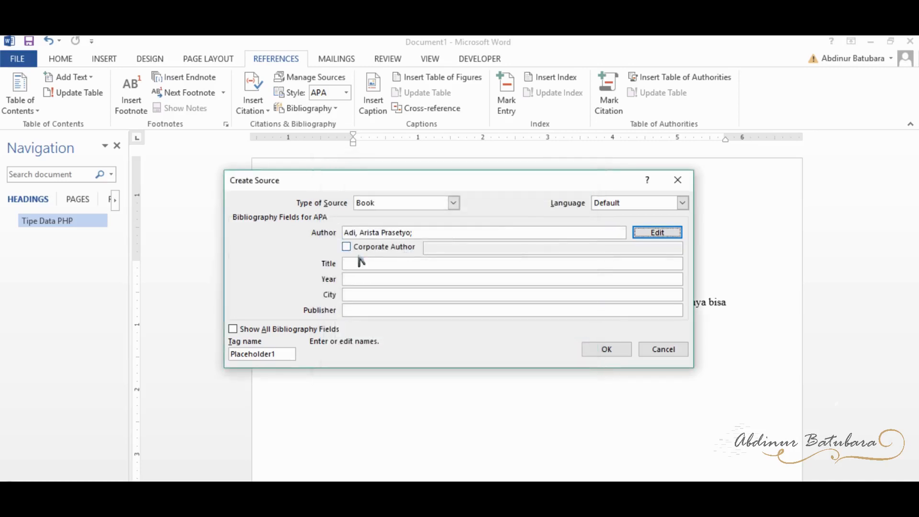
Step: Fill in the title "Panduan Kilat Pemerograman", year 2020, city Jakarta and publisher "Pt Alex Media Komputindo" for the book source
left_click(355, 263)
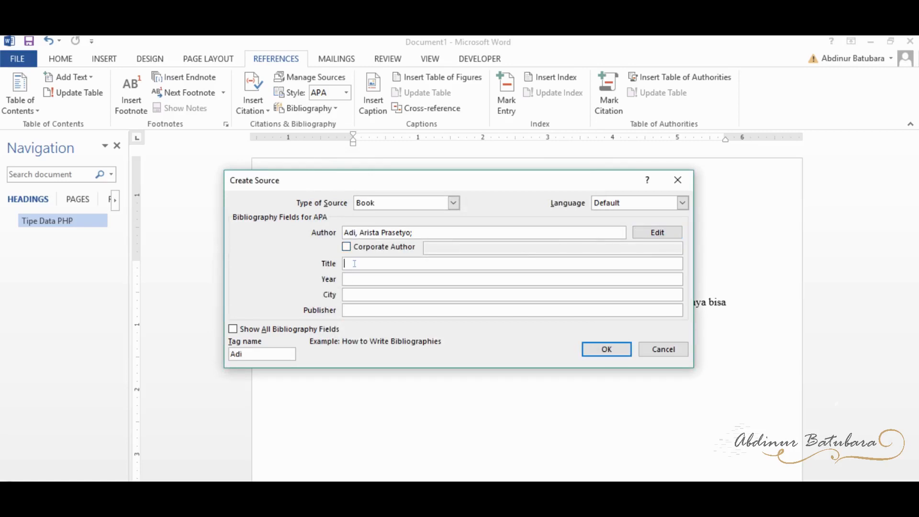
type("Panduan Kilat Pemerograman")
left_click(370, 281)
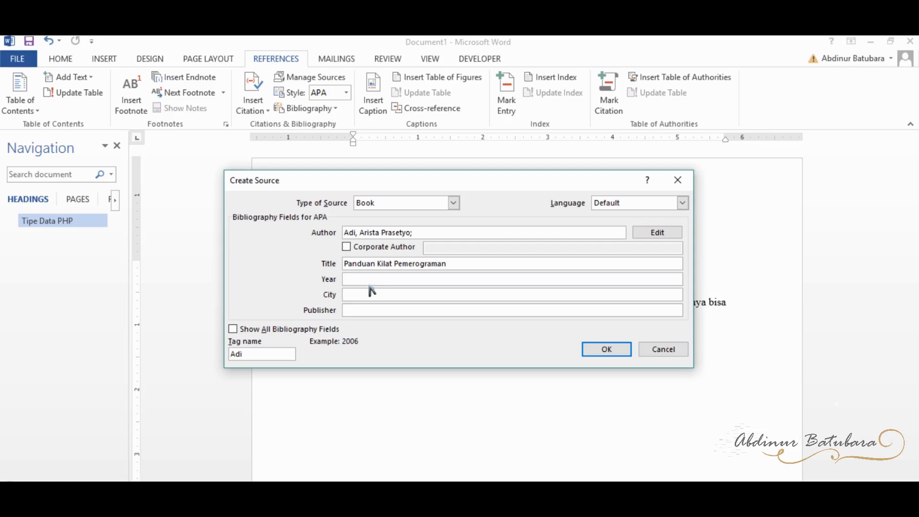
type("2020")
left_click(361, 291)
type("Jakarta")
left_click(361, 308)
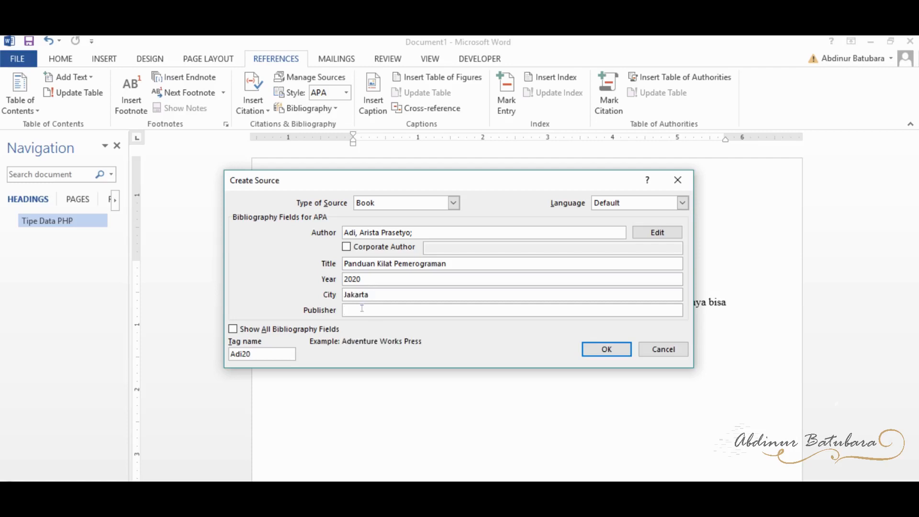
type("Pt Alex Media")
type("Komputindo")
Step: Show all bibliography fields, set the source's pages to 20, and insert the citation into the paragraph
left_click(234, 330)
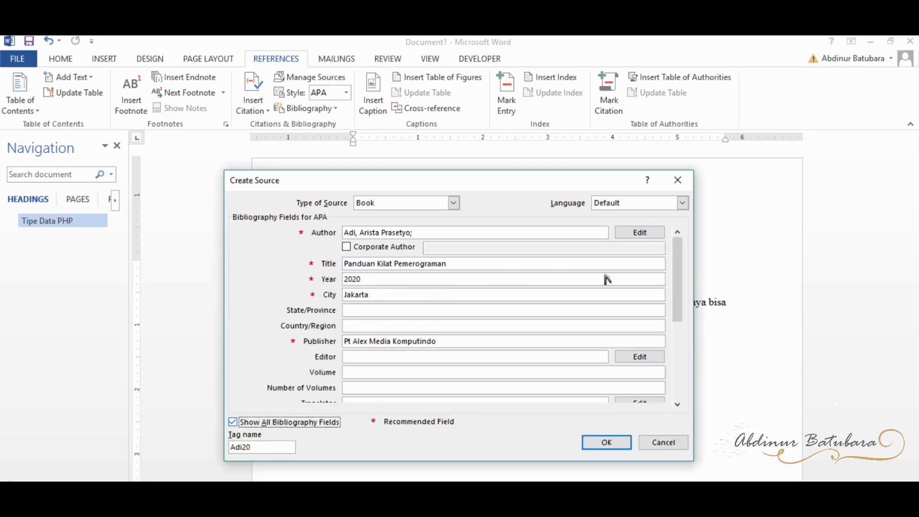
left_click_drag(674, 285, 674, 335)
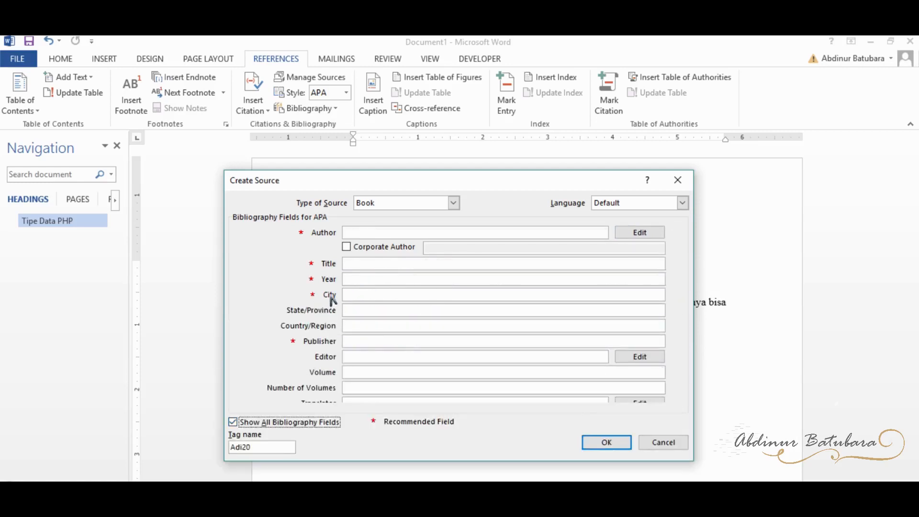
left_click(353, 278)
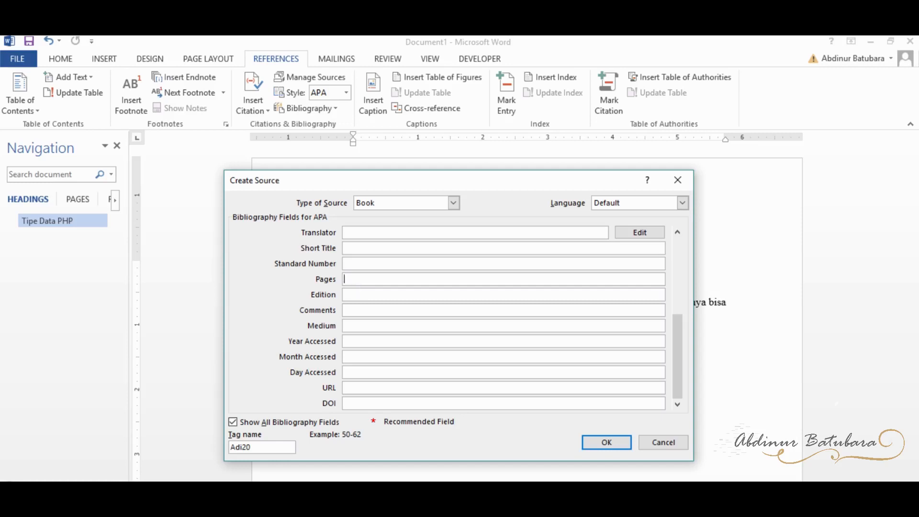
type("20")
left_click(607, 443)
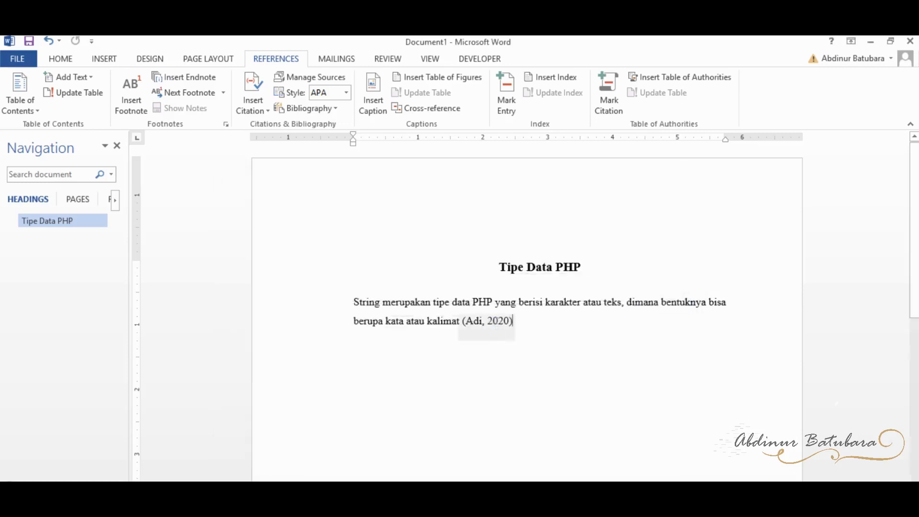
Step: Check the pages entry in the source of the inserted citation among all its bibliography fields
left_click(455, 320)
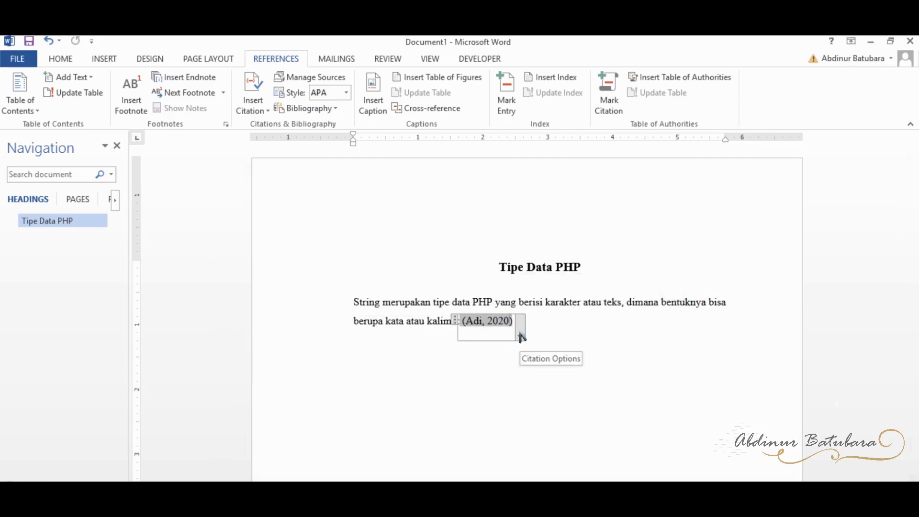
left_click(521, 336)
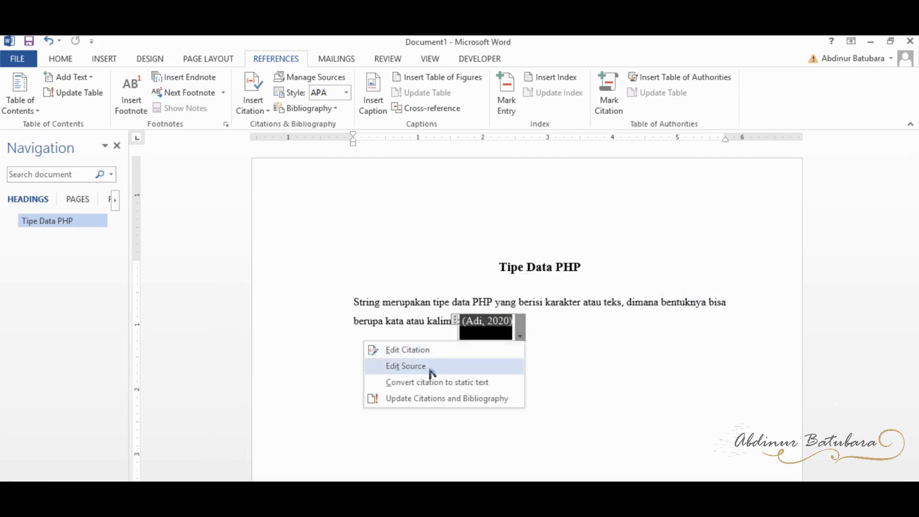
left_click(430, 366)
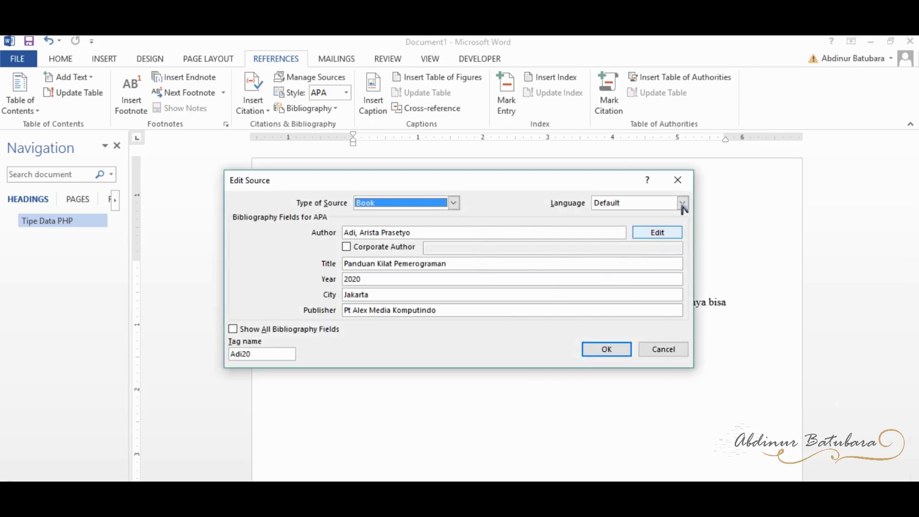
left_click(233, 329)
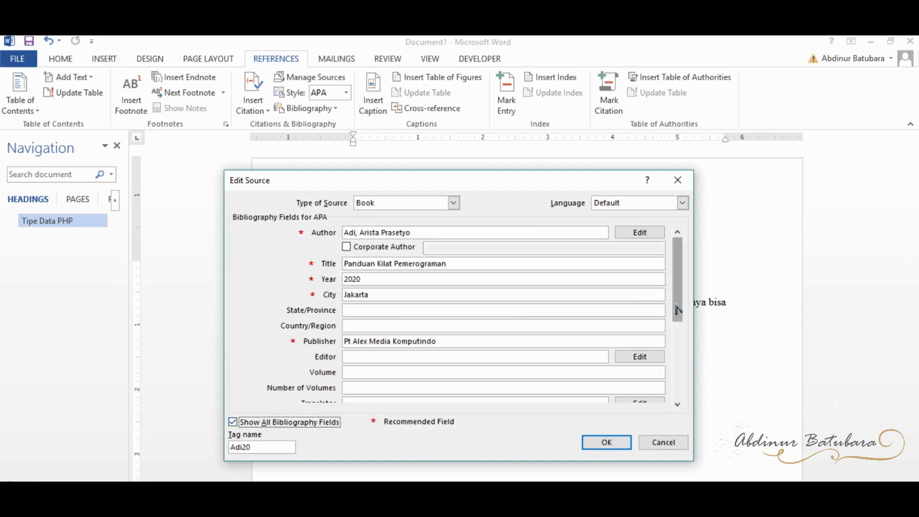
left_click_drag(678, 308, 678, 371)
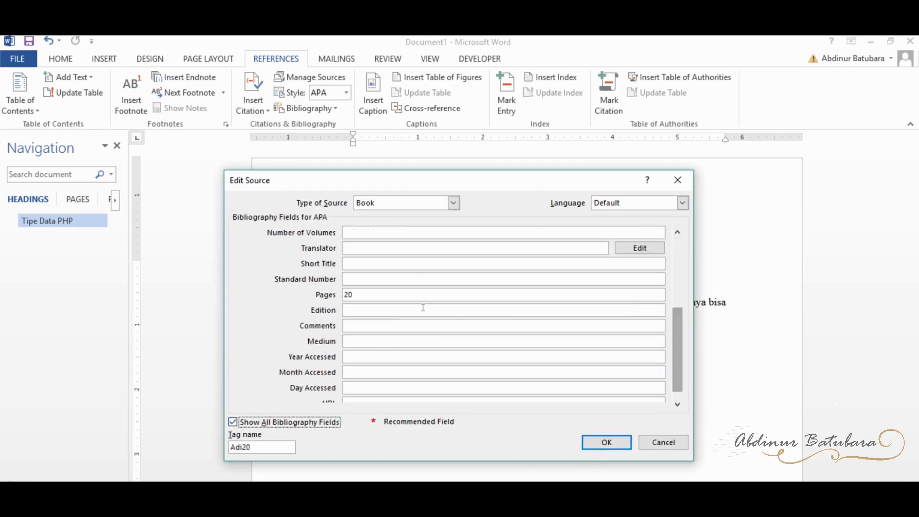
left_click(595, 449)
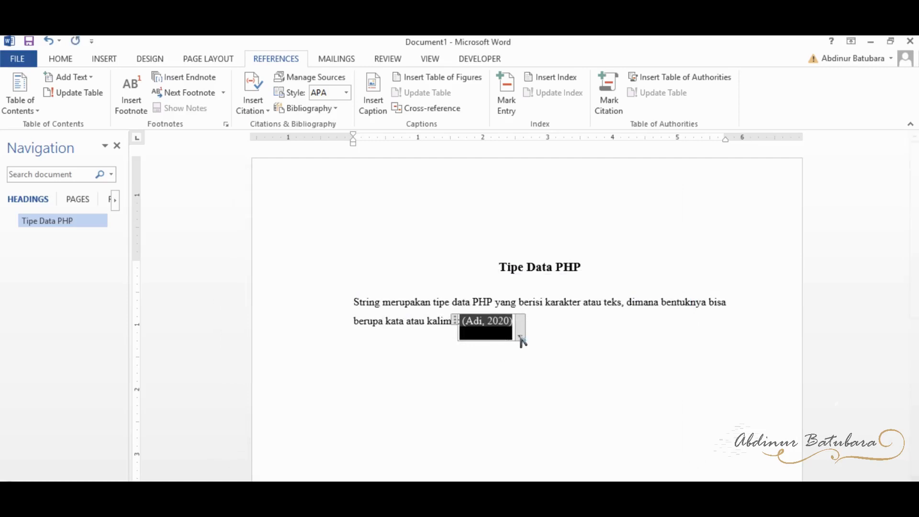
Step: Edit the citation after "kalimat" to add page number 20
left_click(520, 337)
left_click(450, 350)
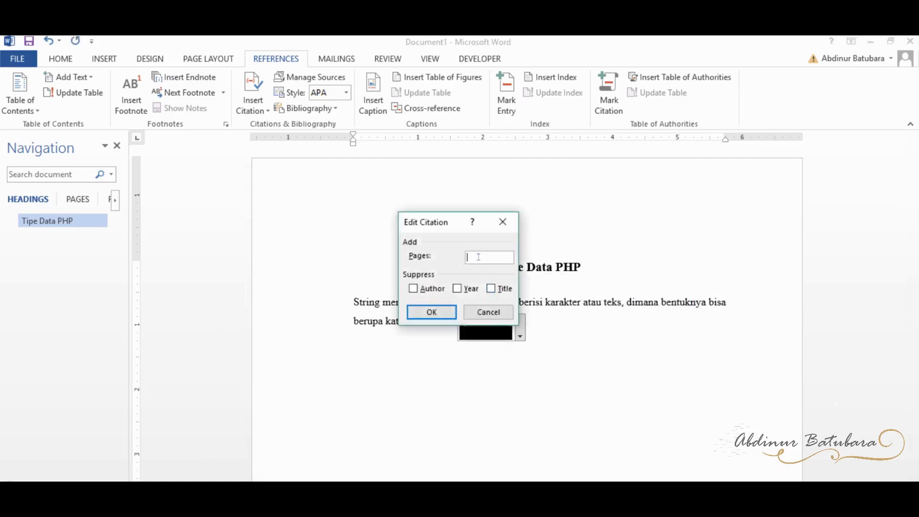
type("20")
left_click(429, 314)
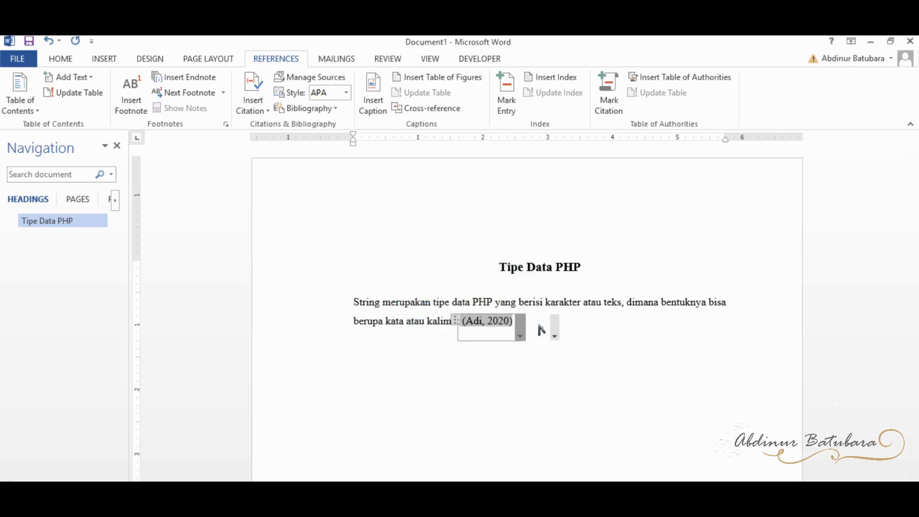
left_click(564, 325)
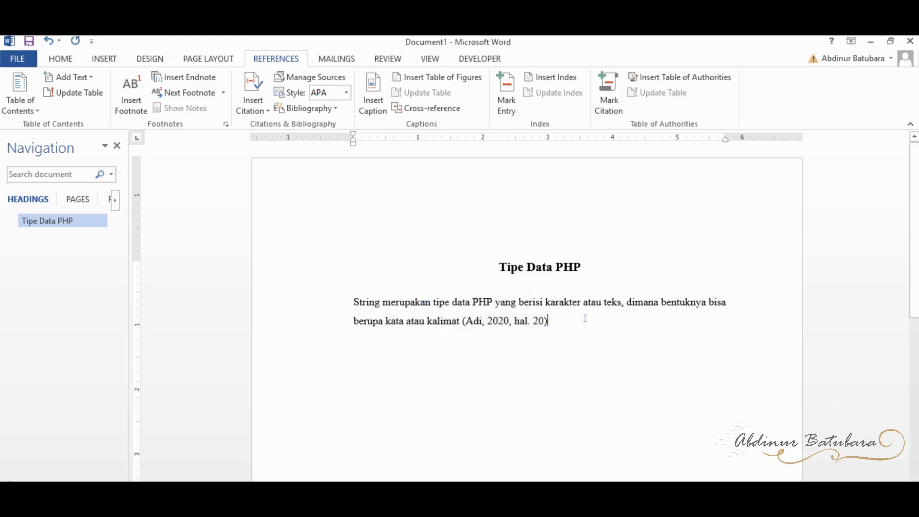
Step: Review the page number setting of the citation after "kalimat" and end the sentence with a period
left_click(555, 337)
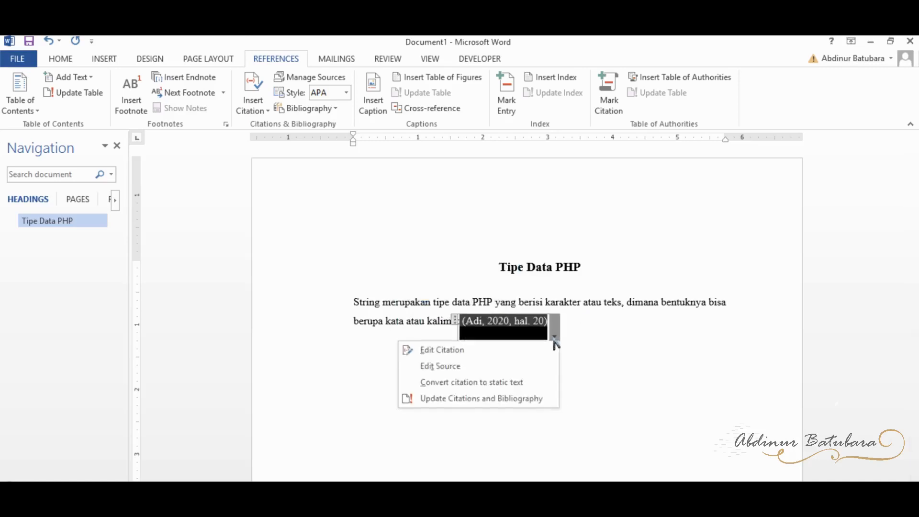
left_click(539, 325)
left_click(540, 326)
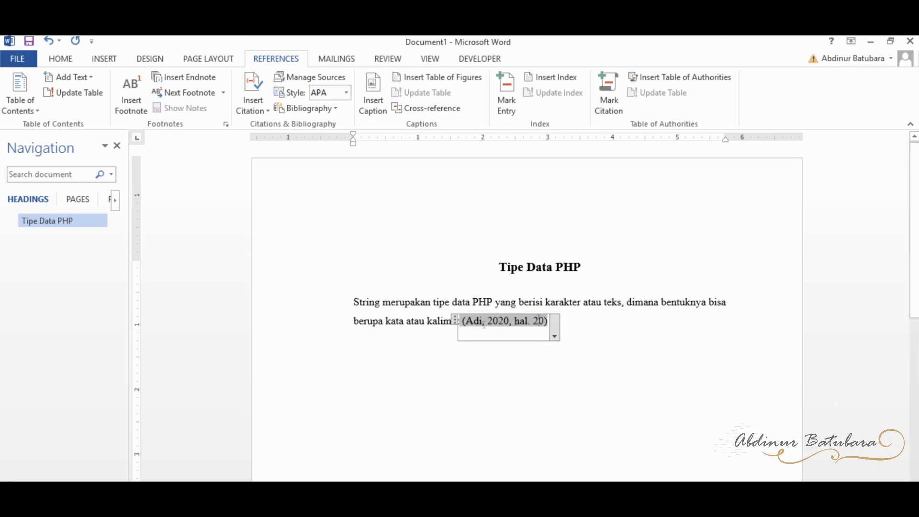
left_click(555, 336)
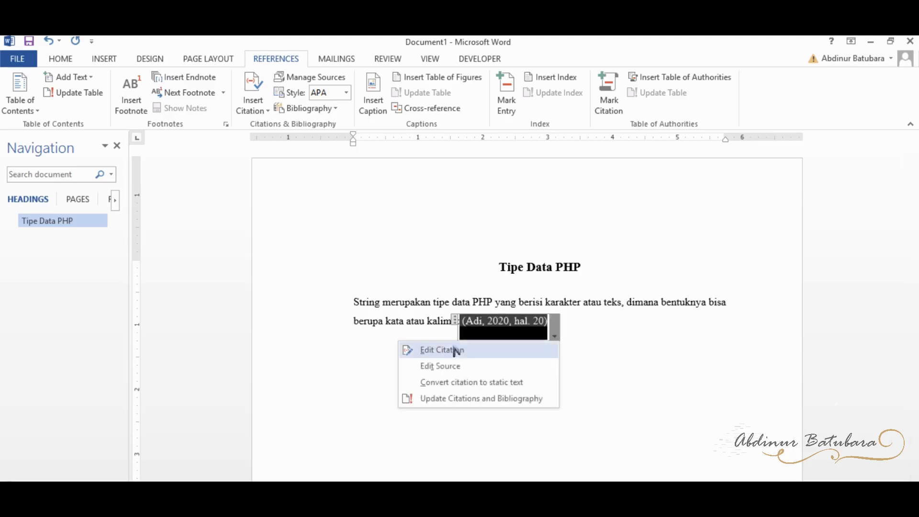
left_click(453, 350)
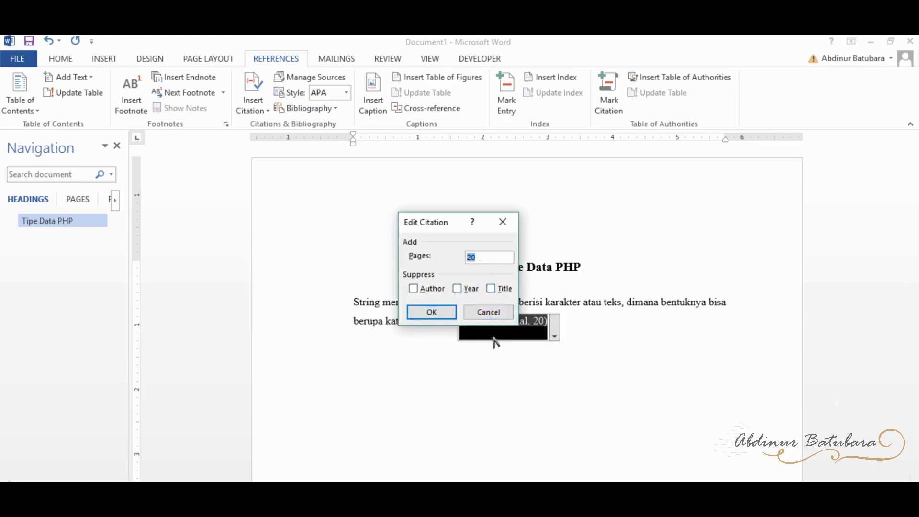
left_click(432, 314)
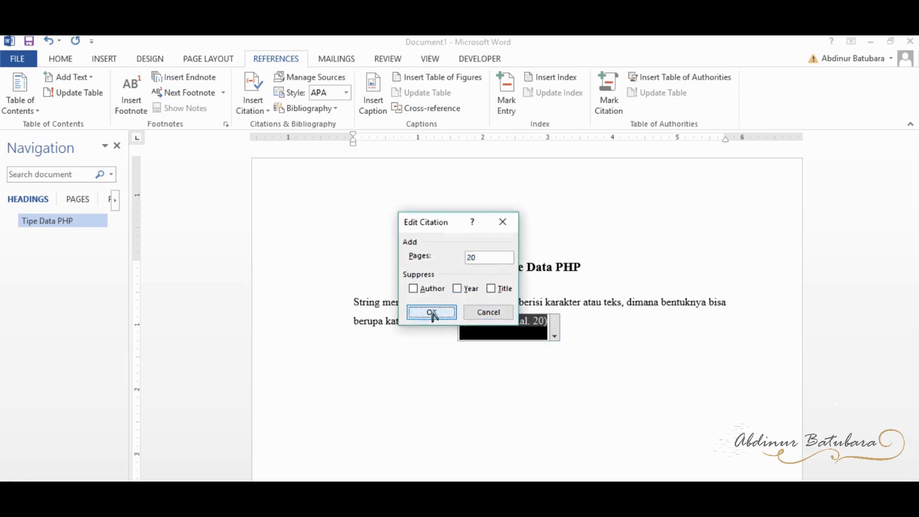
left_click(571, 324)
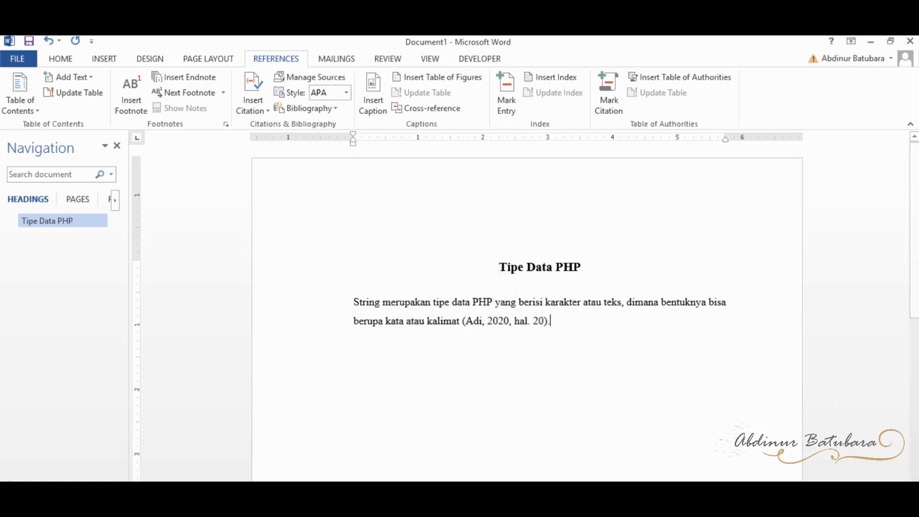
type(".")
Step: Switch to the browser and copy the first sentence of the array article, from "Array merupakan" to "tipe data yang sama."
key("alt+Tab")
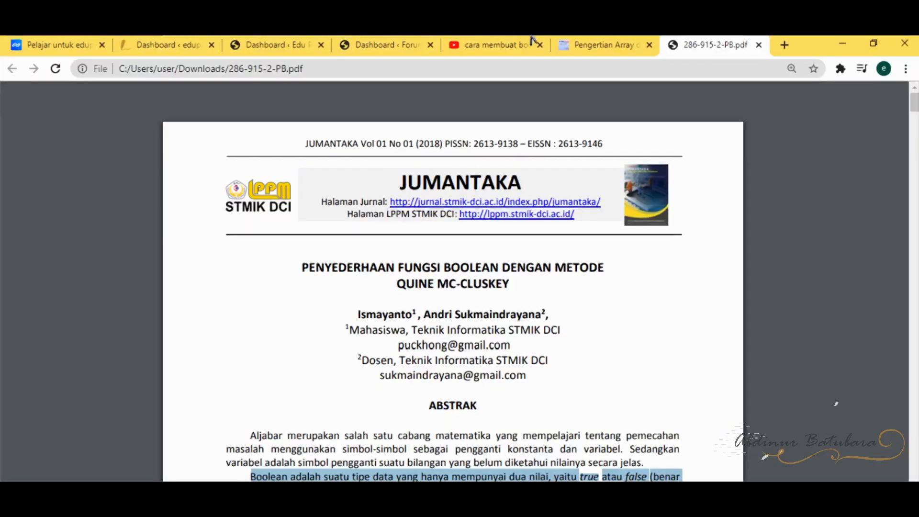
left_click(604, 45)
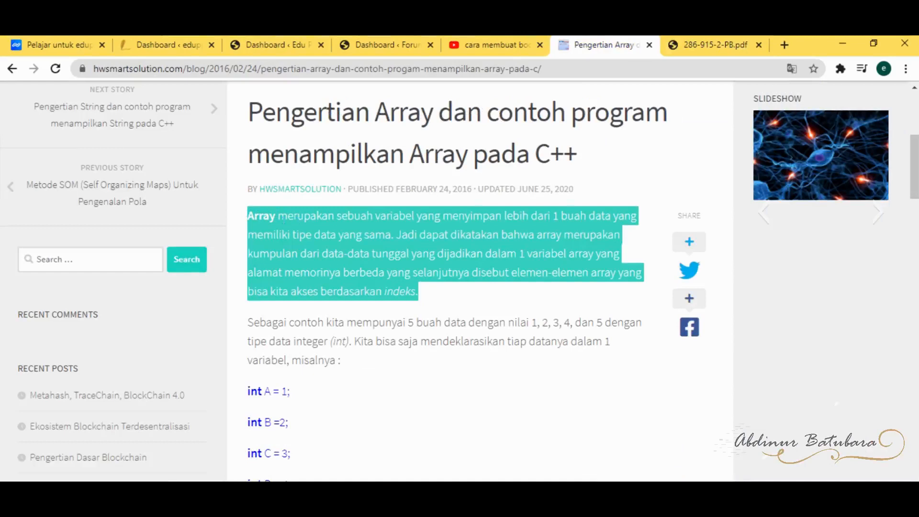
left_click(248, 216)
left_click_drag(248, 217, 395, 235)
right_click(359, 218)
left_click(378, 226)
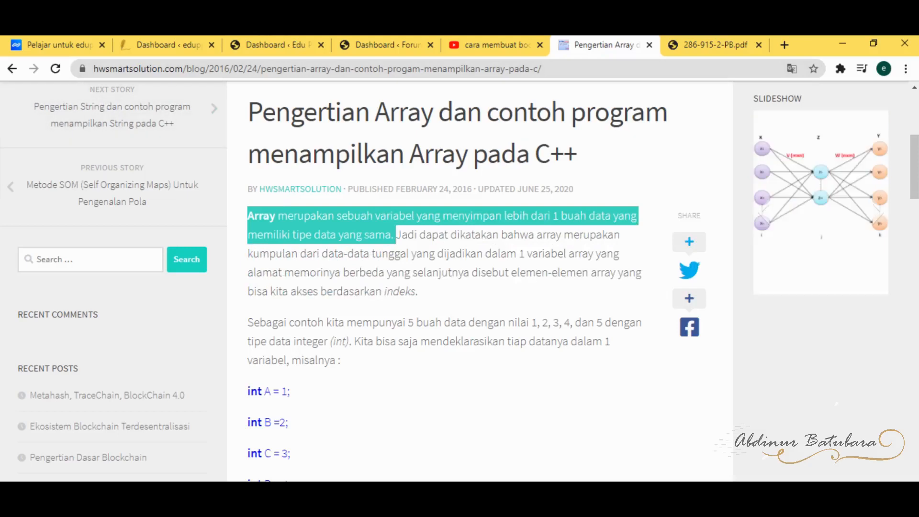
Step: Strip the formatting of the copied sentence in Notepad and paste it into the Word document as a new paragraph below the String paragraph
key("alt+Tab")
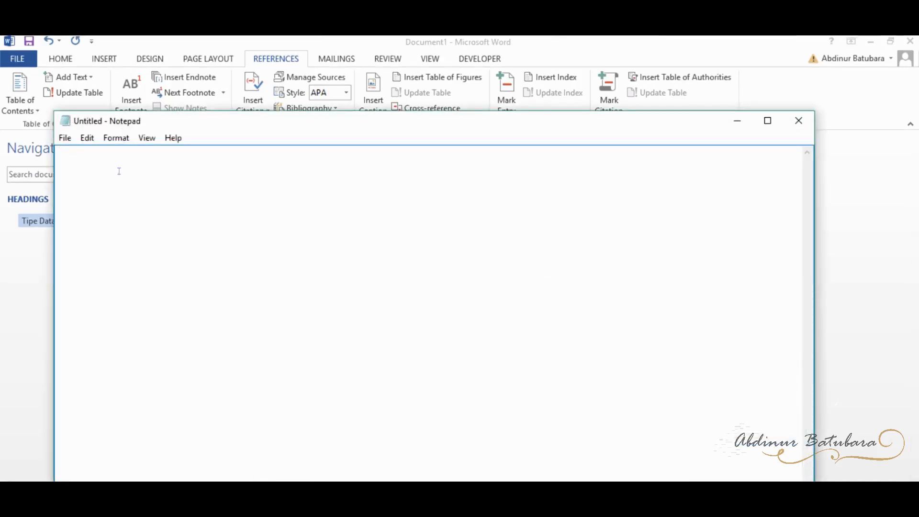
key("ctrl+v")
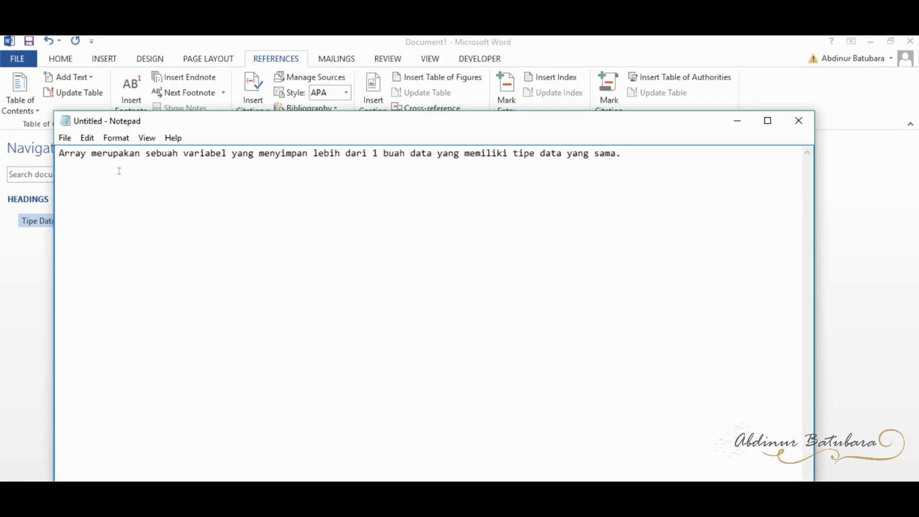
key("ctrl+a")
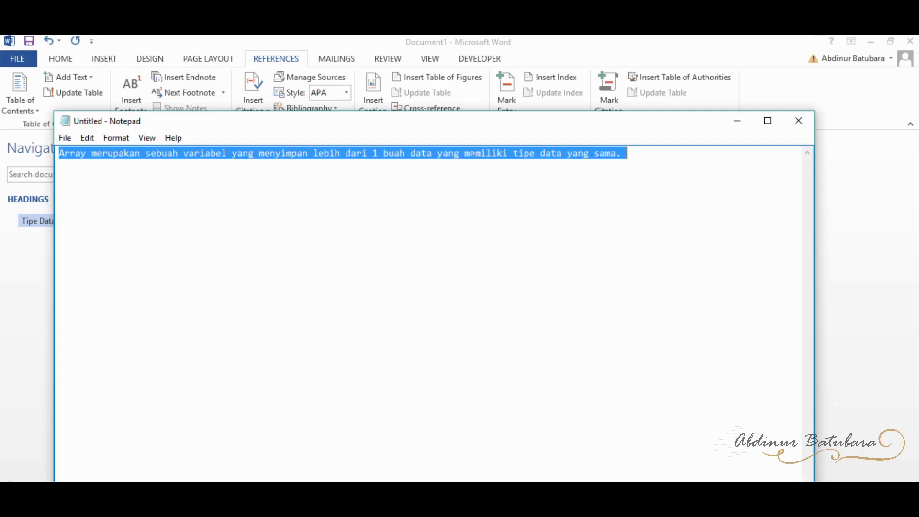
left_click(861, 286)
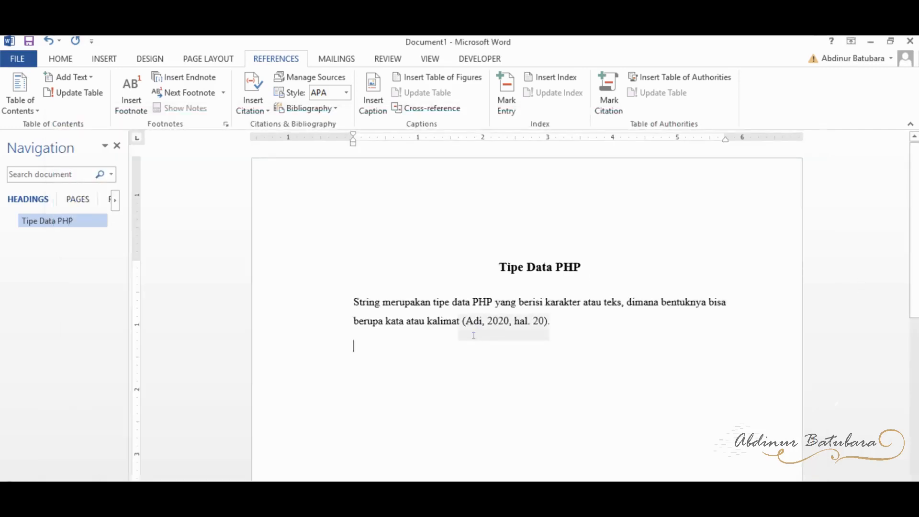
key("ctrl+v")
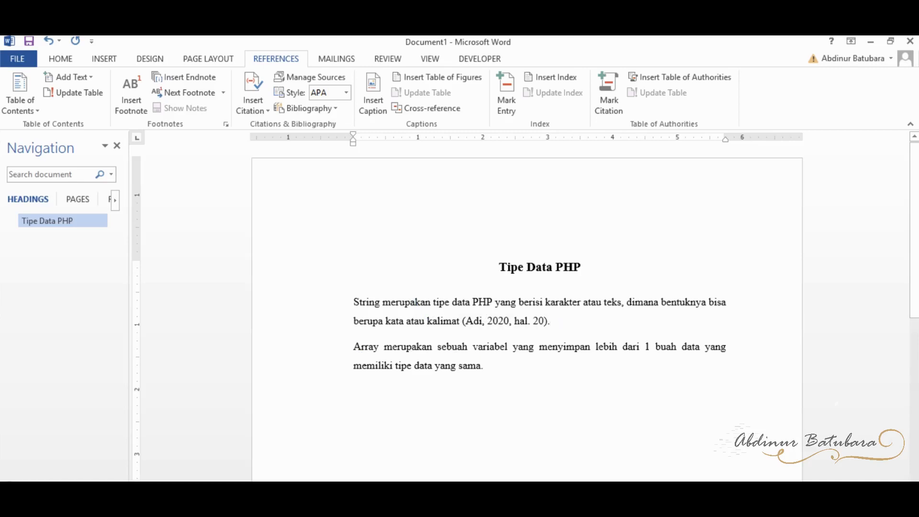
Step: Try pasting the array sentence straight from the web page between the two Word paragraphs, and delete the pasted copy
key("alt+Tab")
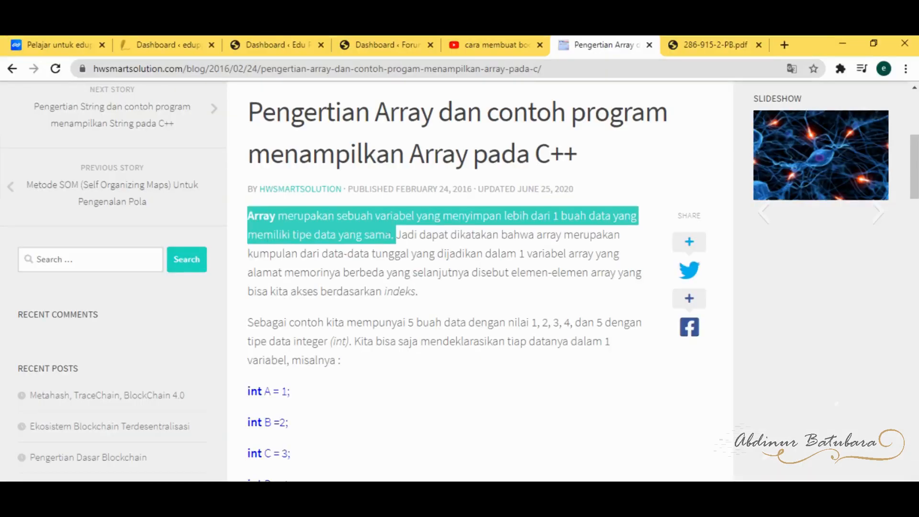
right_click(383, 242)
left_click(403, 247)
key("alt+Tab")
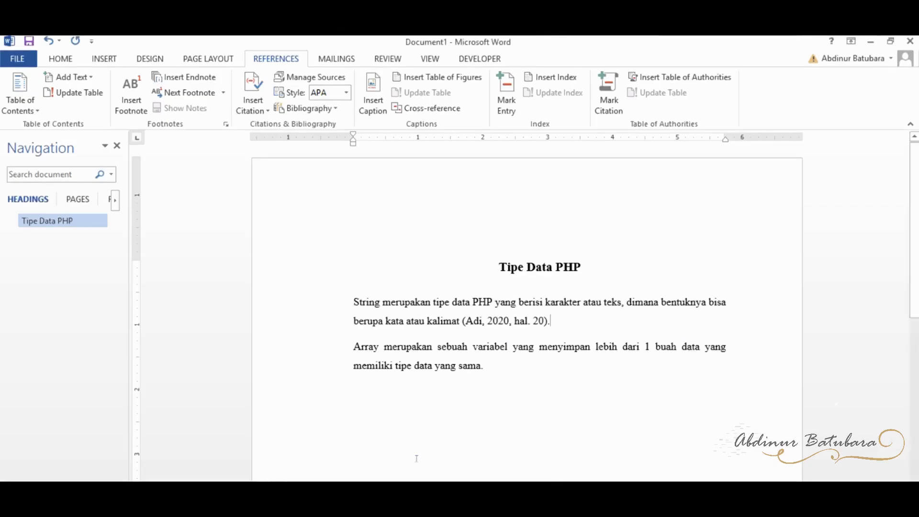
key("Return")
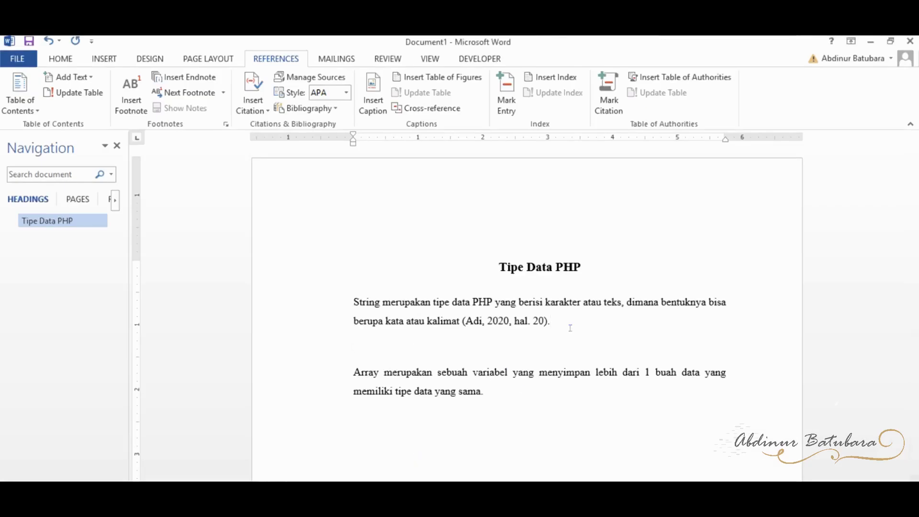
key("ctrl+v")
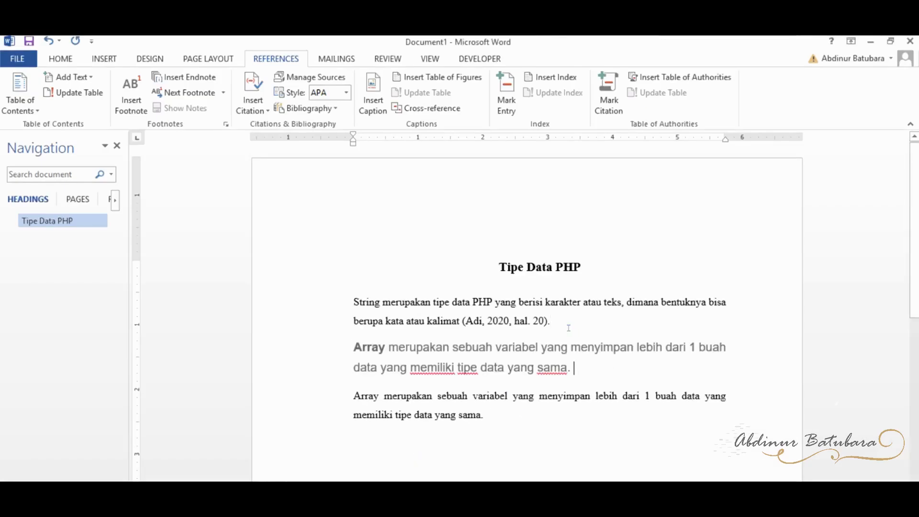
left_click_drag(574, 367, 372, 352)
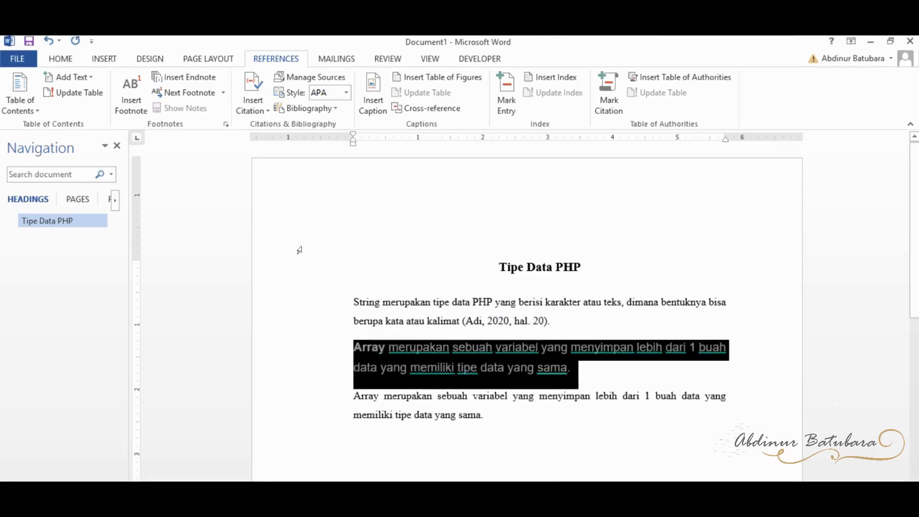
key("Delete")
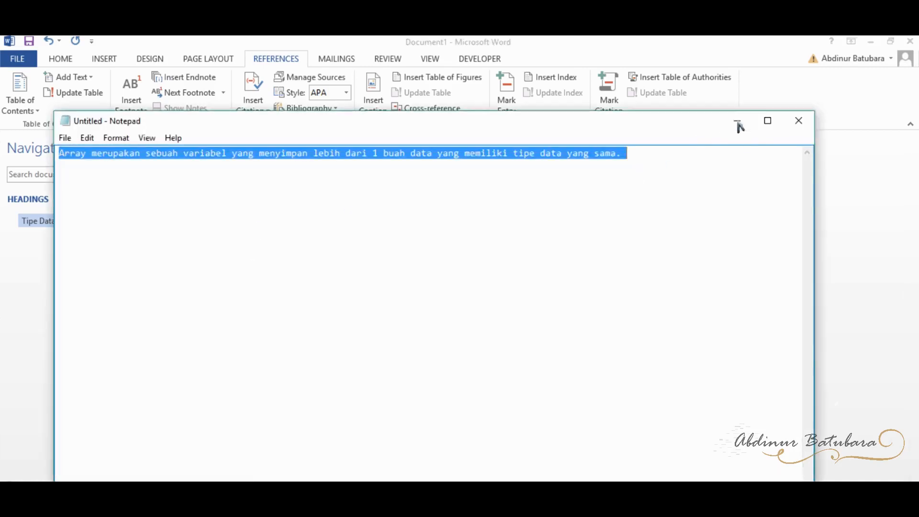
left_click(737, 124)
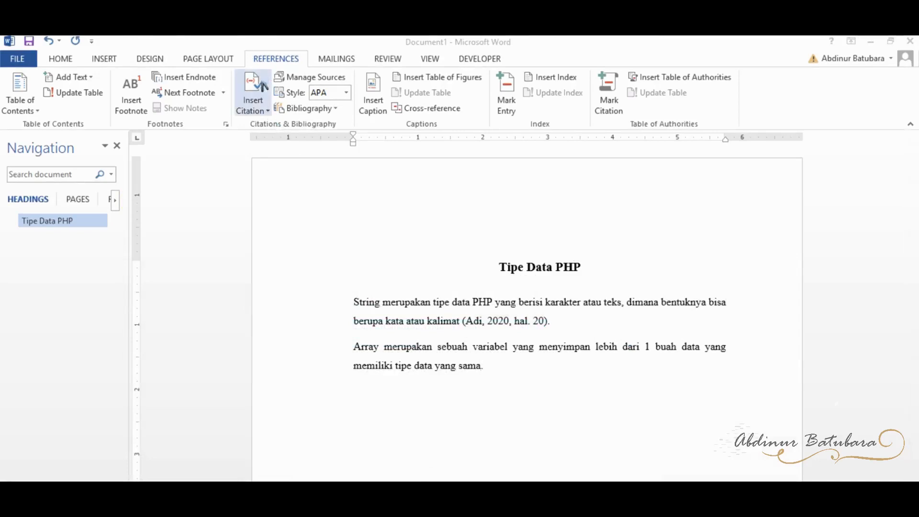
Step: Create a new citation source at the end of the Array paragraph and set its type to Web site
left_click(268, 111)
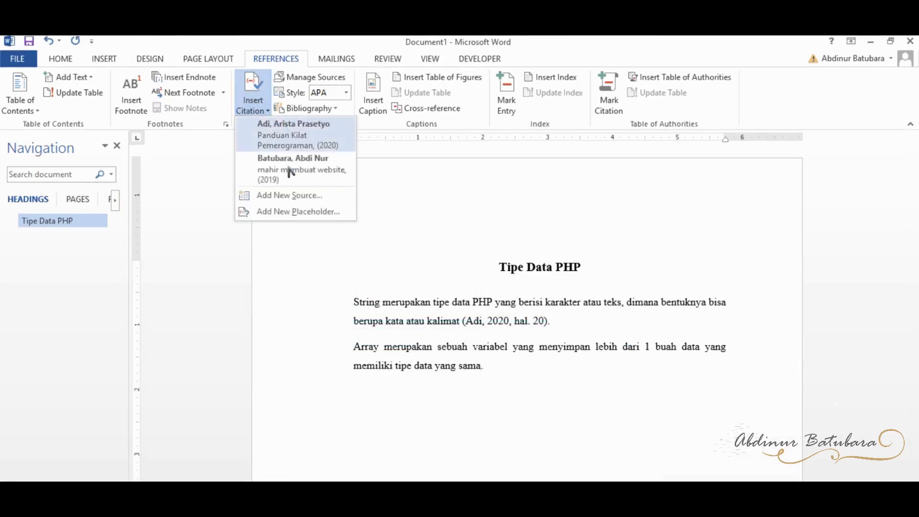
left_click(287, 195)
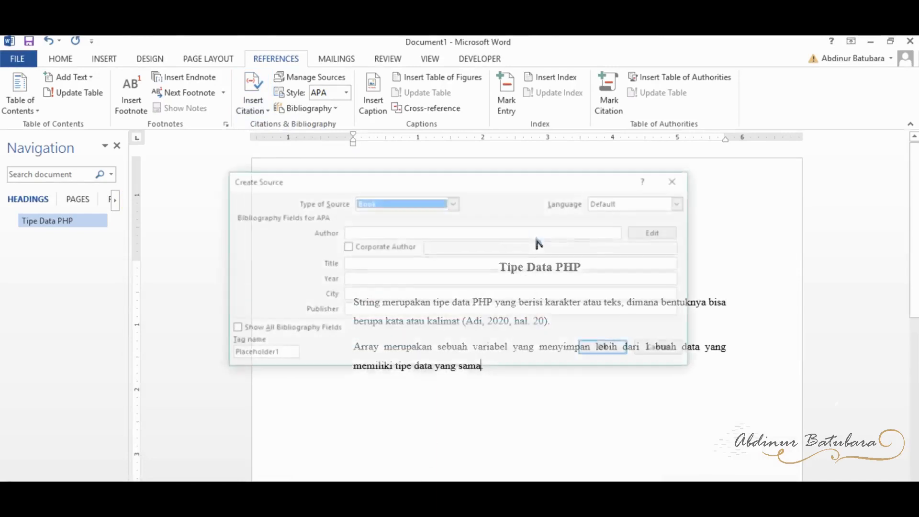
left_click(431, 203)
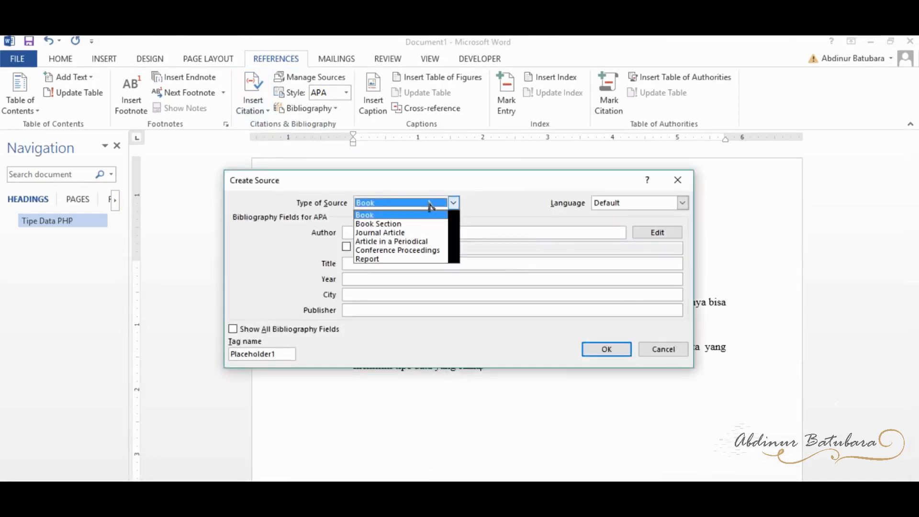
left_click(386, 232)
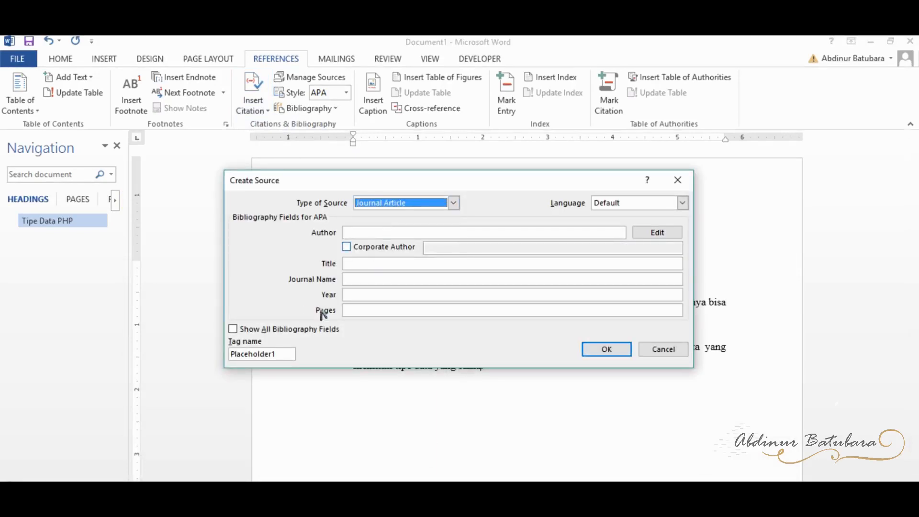
left_click(411, 208)
scroll(383, 234, "down", 2)
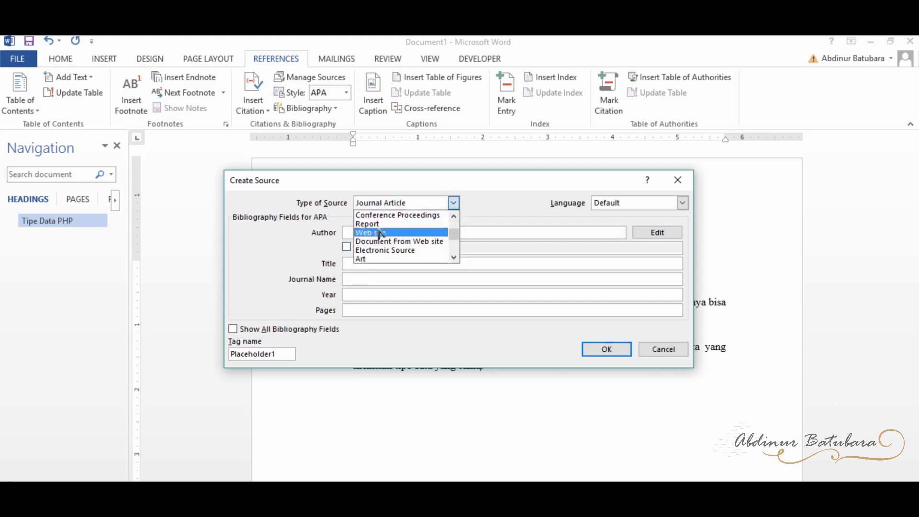
left_click(377, 224)
left_click(373, 206)
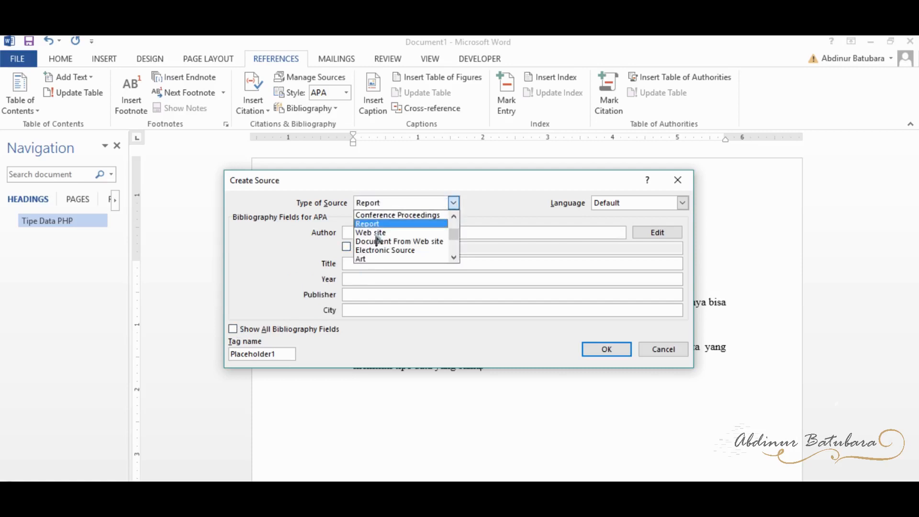
left_click(377, 233)
left_click(367, 231)
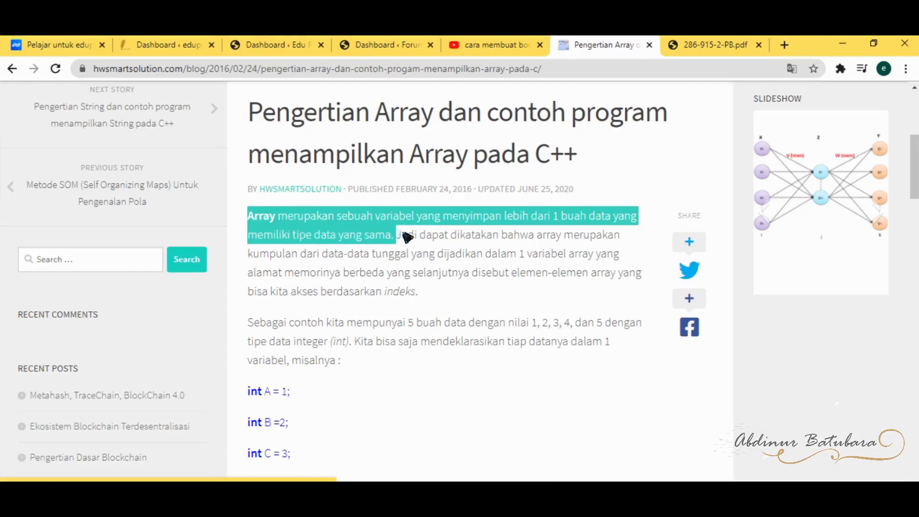
Step: Switch to the array article in the browser and copy the site name "HWsmartsolution" from the page footer
scroll(438, 235, "up", 5)
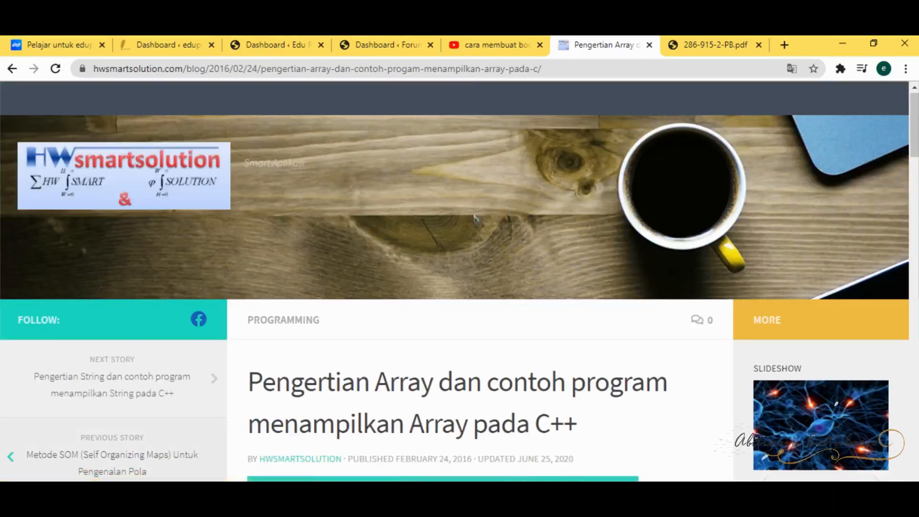
scroll(383, 268, "down", 15)
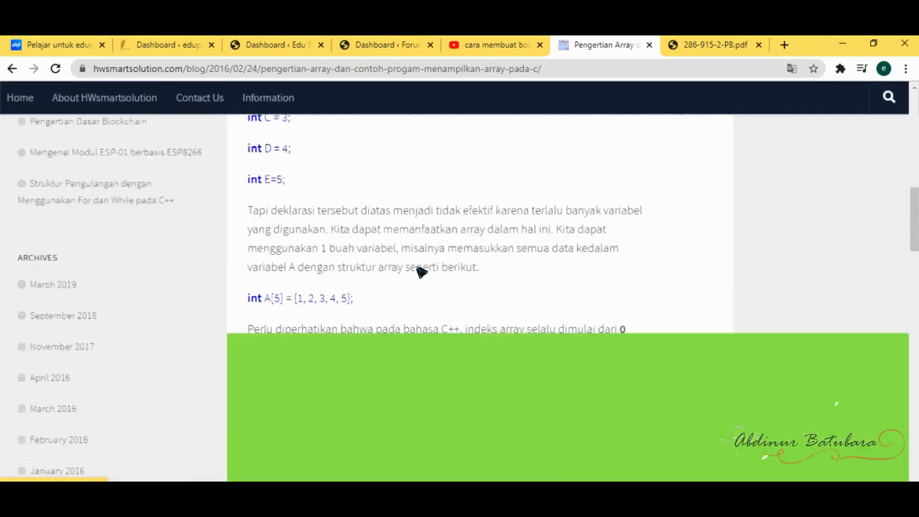
scroll(420, 265, "down", 5)
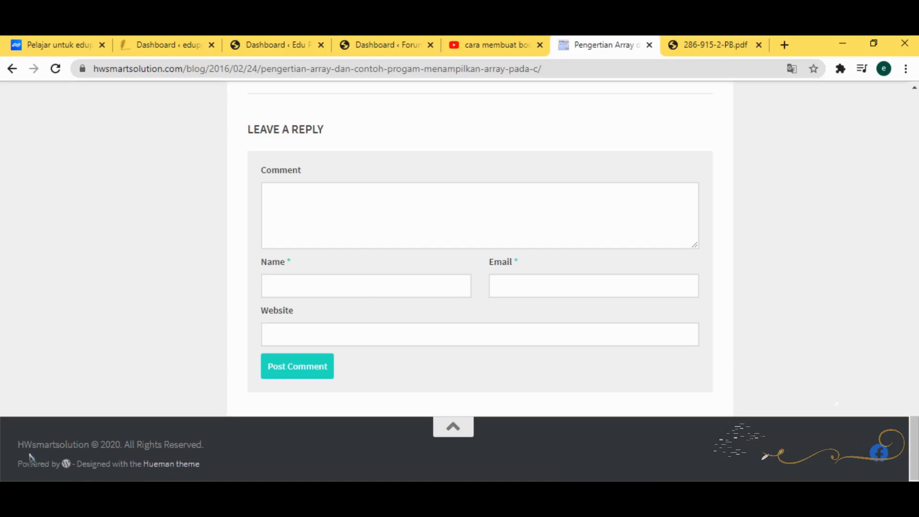
mouse_move(89, 444)
left_mouse_down()
mouse_move(18, 445)
mouse_move(90, 444)
left_mouse_up()
key("ctrl+c")
right_click(91, 446)
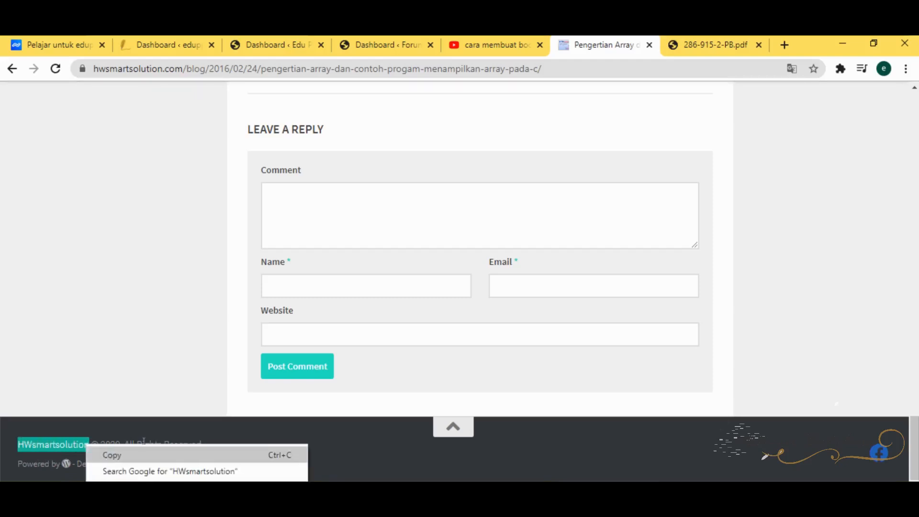
left_click(113, 454)
Step: Look through the array article and its site header for author and publication details
scroll(192, 290, "up", 8)
scroll(206, 284, "up", 15)
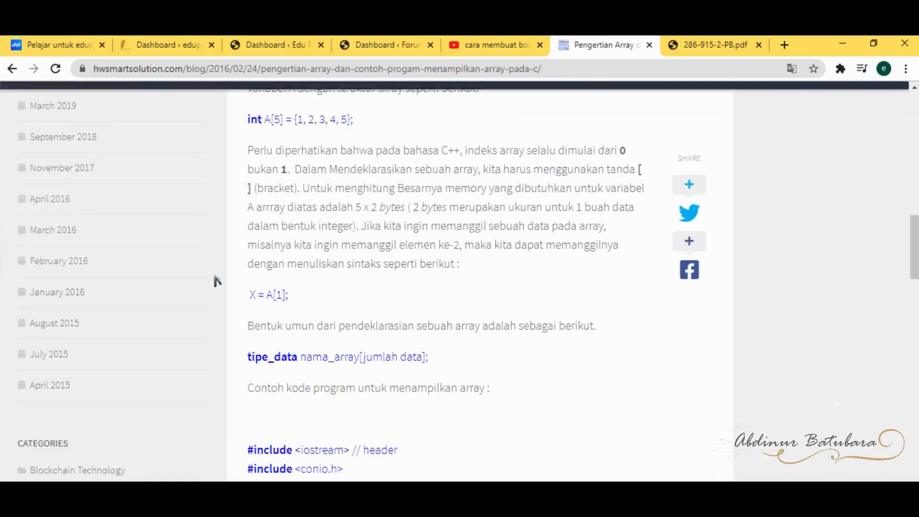
scroll(215, 281, "down", 8)
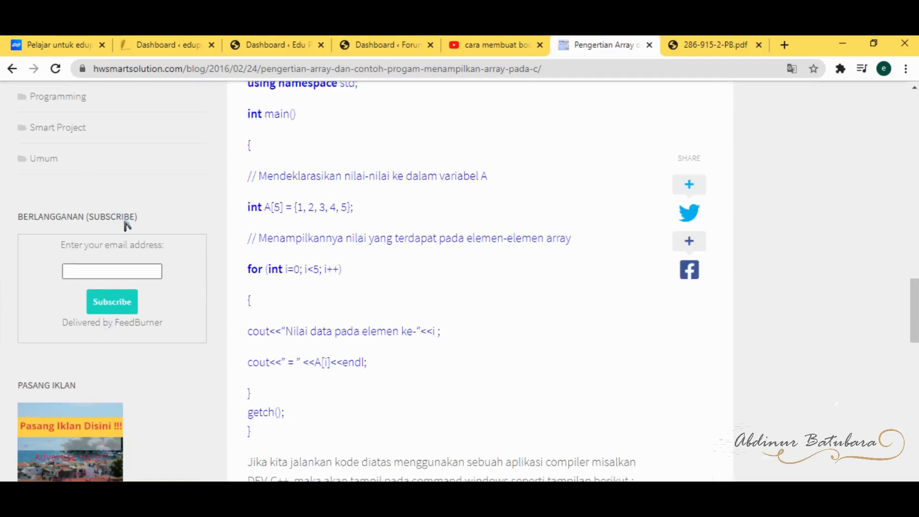
scroll(153, 199, "up", 5)
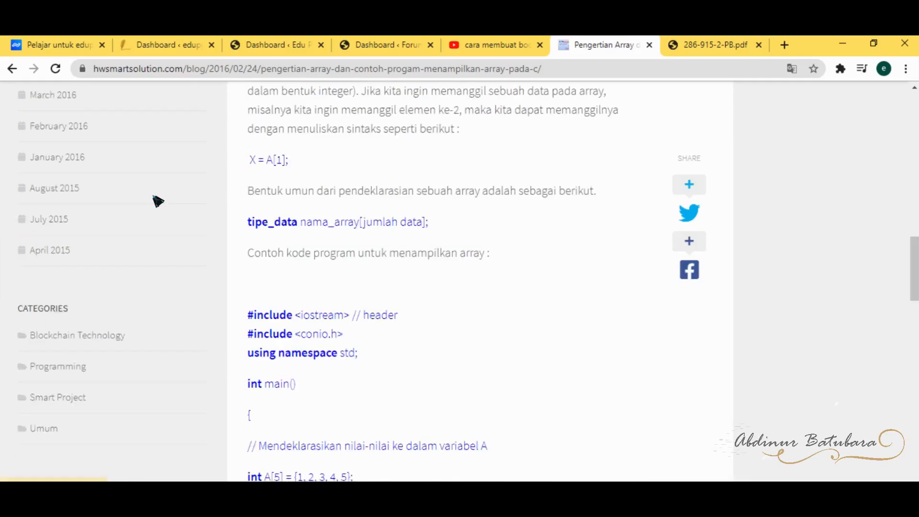
scroll(179, 158, "up", 10)
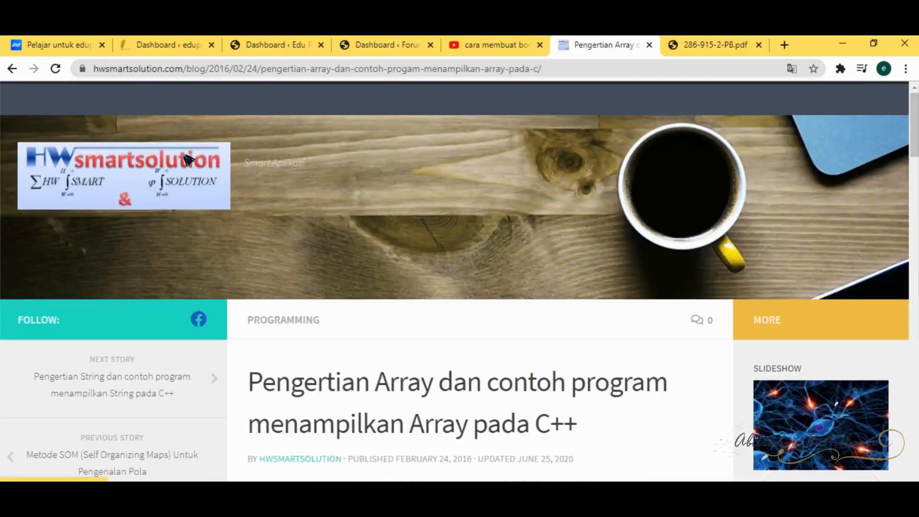
scroll(149, 376, "down", 4)
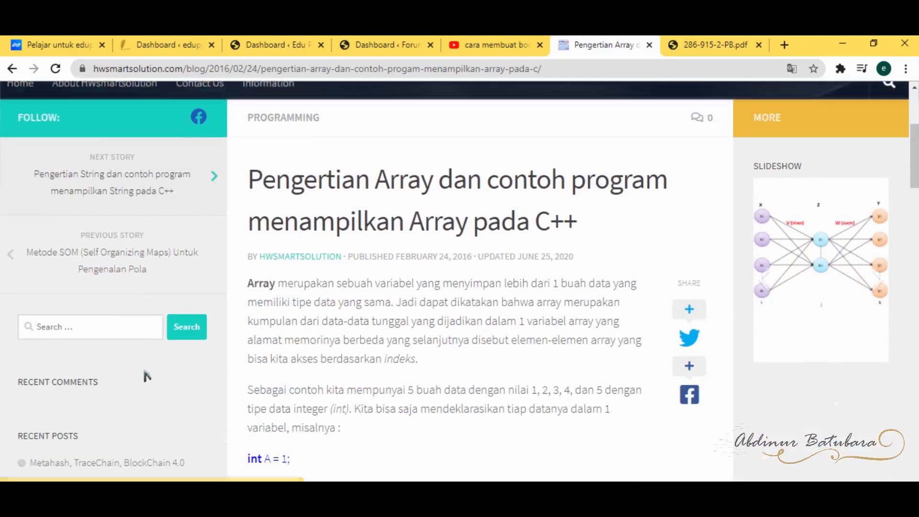
scroll(148, 376, "down", 4)
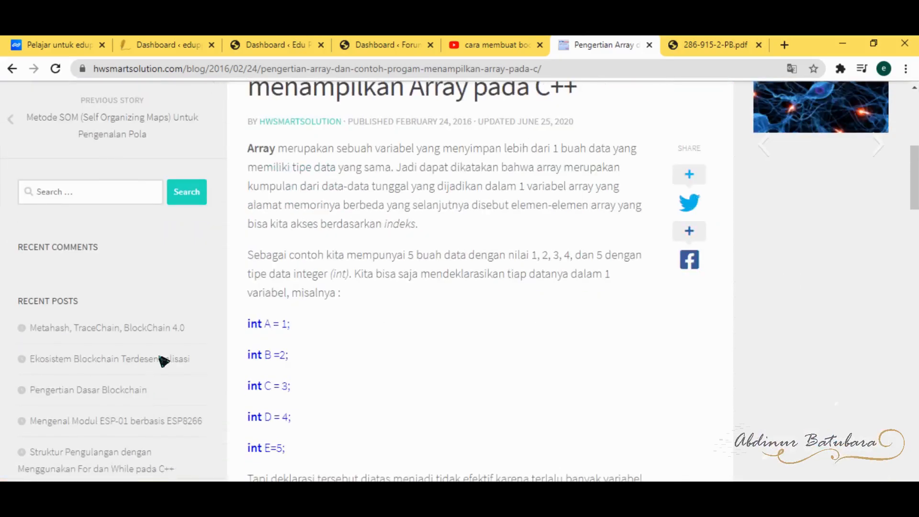
scroll(164, 358, "up", 8)
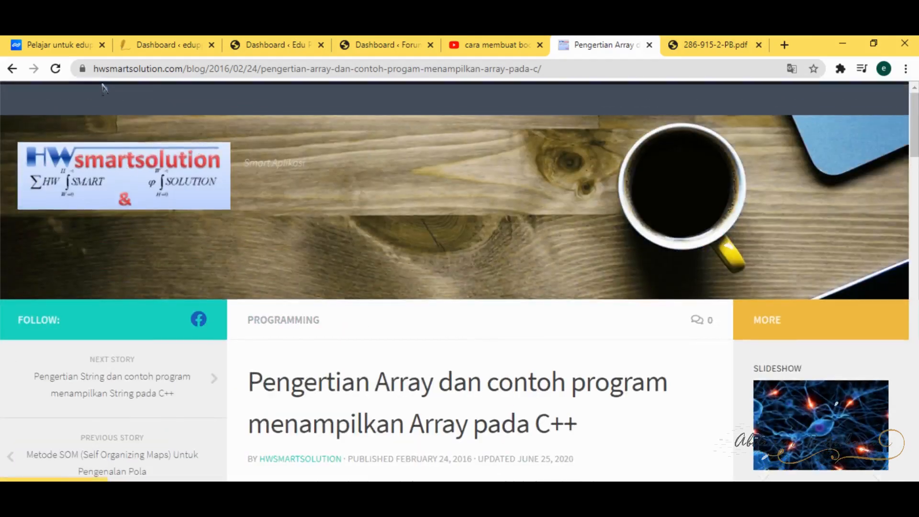
Step: Select the website's base address in the browser, then return to Word's website source form and paste the copied text as the author
left_click_drag(91, 68, 181, 72)
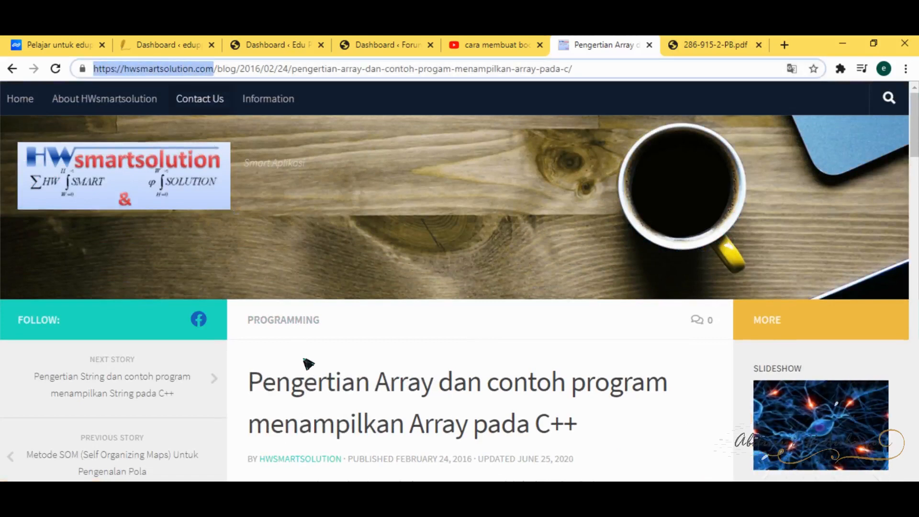
key("alt+Tab")
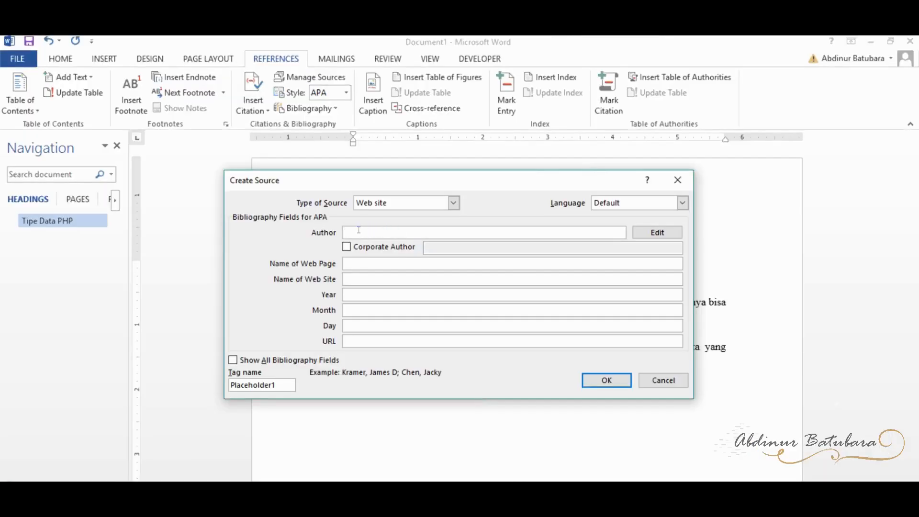
left_click(351, 262)
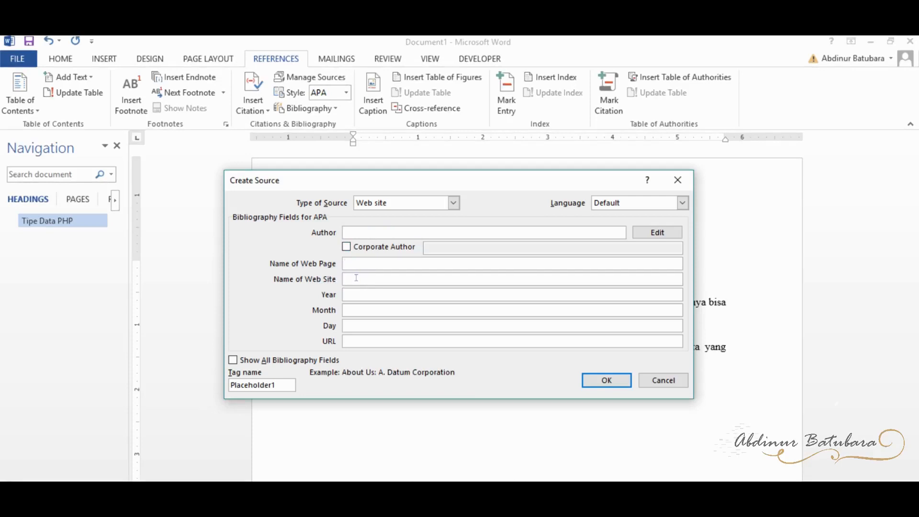
left_click(356, 231)
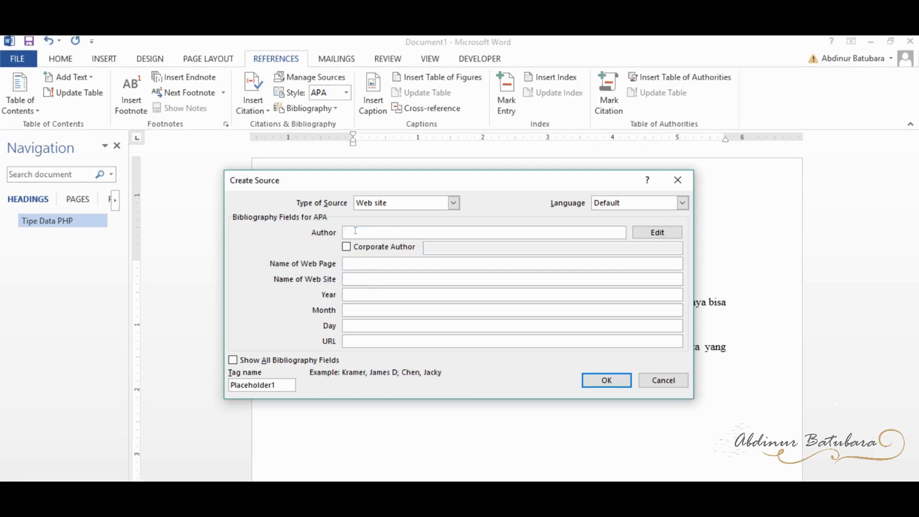
key("ctrl+v")
Step: Switch back to the browser and check the array article, the Contact Us page and the About HWsmartsolution page for author information
key("alt+Tab")
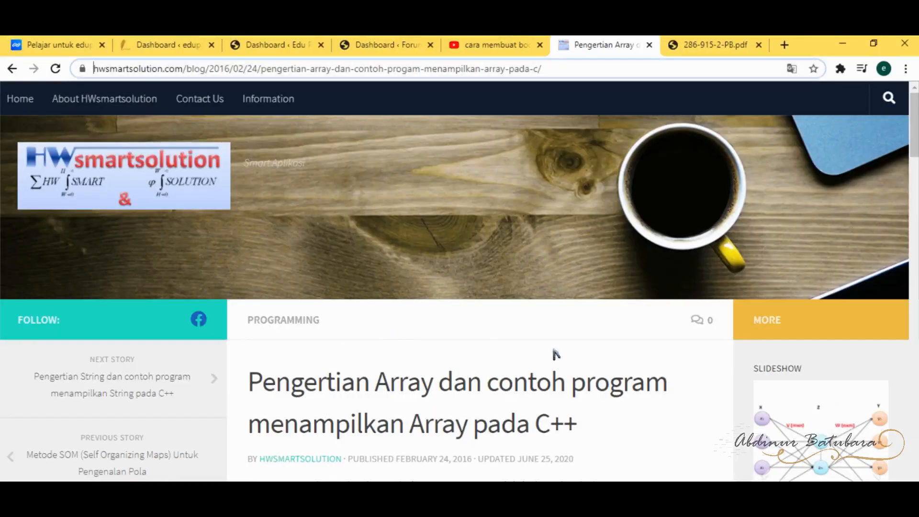
scroll(560, 359, "down", 10)
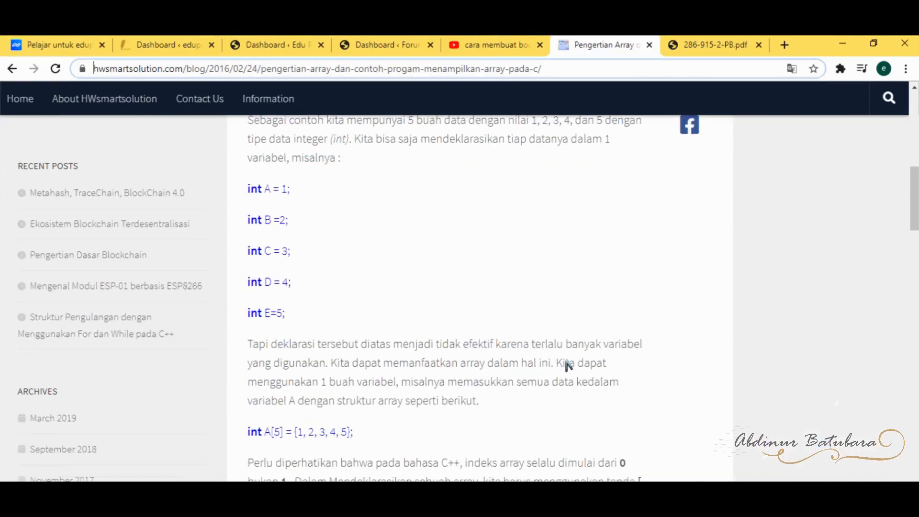
scroll(568, 366, "down", 6)
scroll(568, 365, "up", 15)
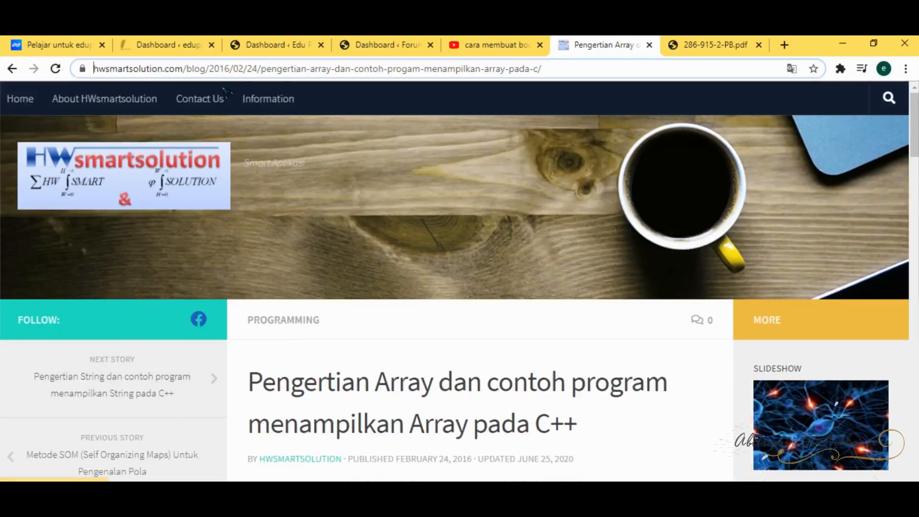
left_click(203, 101)
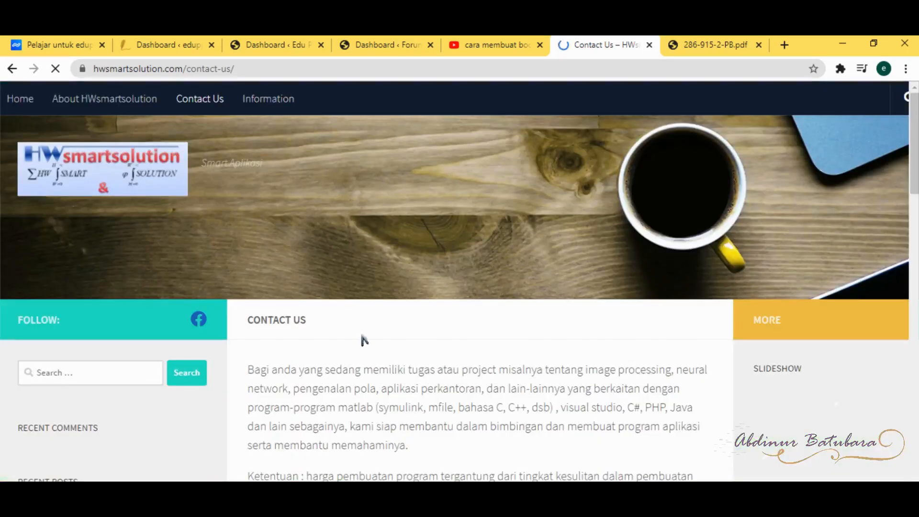
scroll(362, 340, "down", 2)
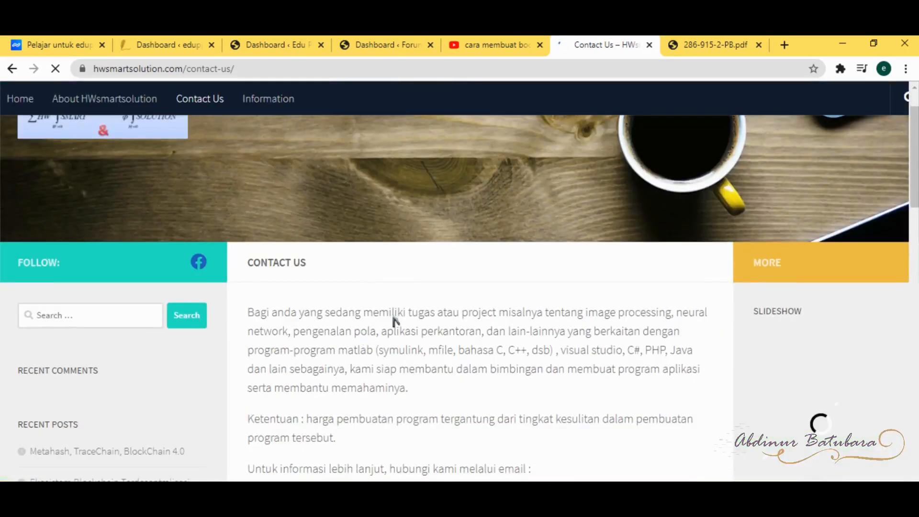
scroll(394, 319, "down", 3)
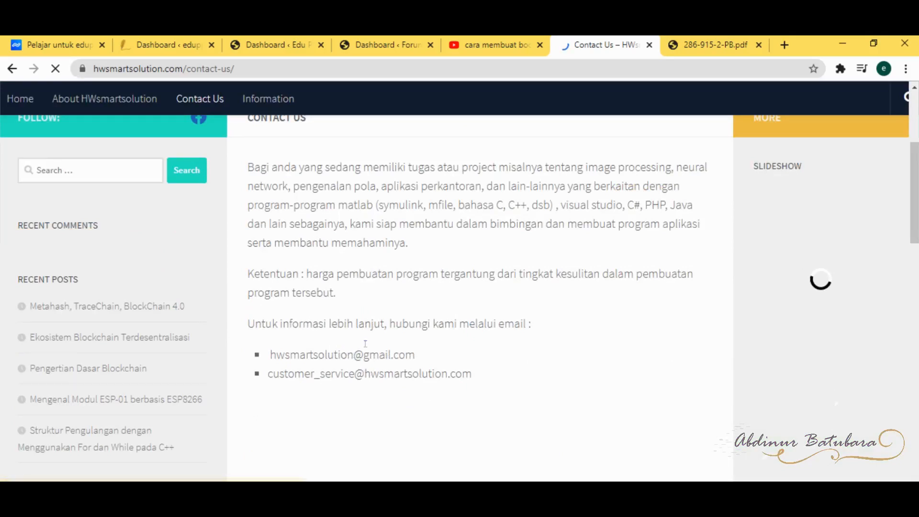
scroll(367, 341, "up", 3)
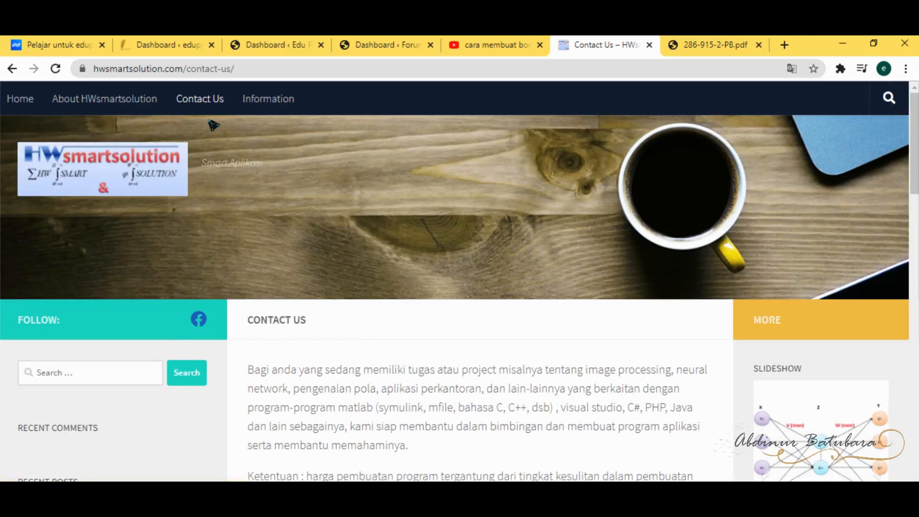
left_click(72, 101)
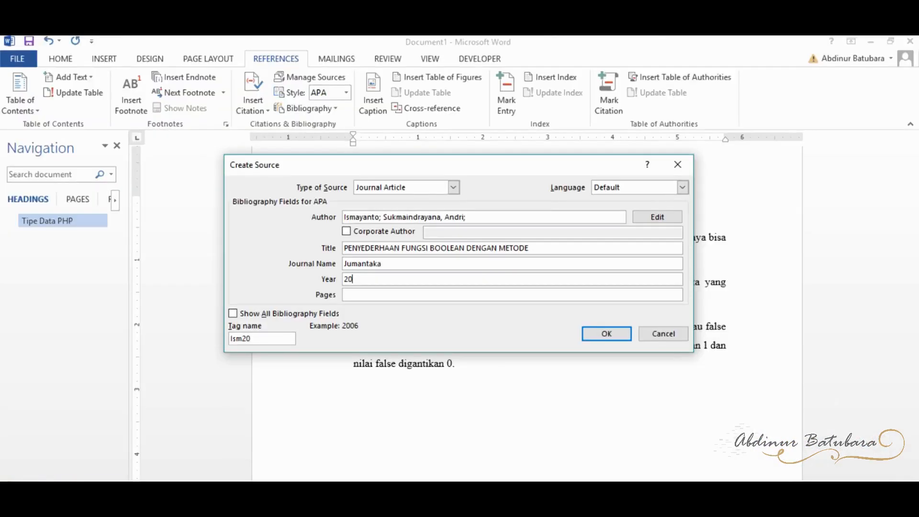
Step: Set the journal article source's year to 2016, and enter pages 231 and volume 1 with all bibliography fields shown
type("16")
left_click(367, 293)
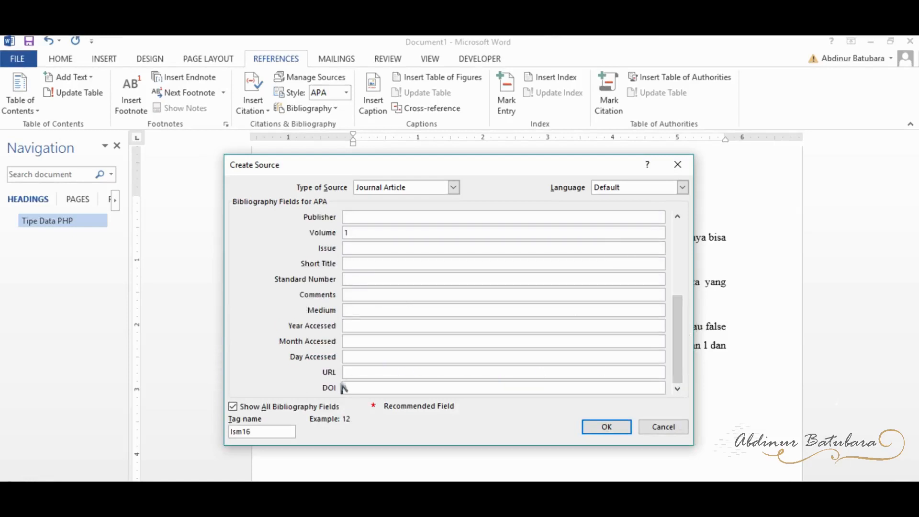
Step: Check the journal details in the PDF in the browser and review the remaining bibliography fields of the journal article source in Word
left_click(355, 370)
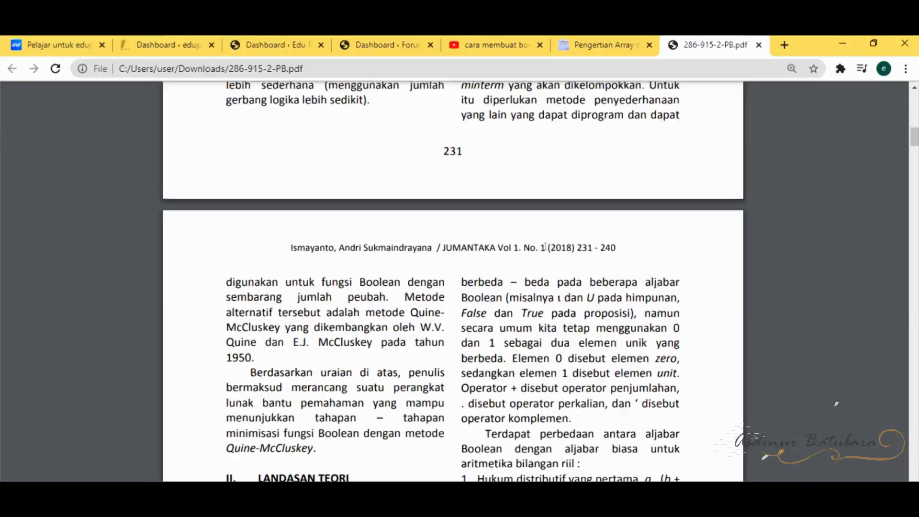
scroll(524, 248, "up", 3)
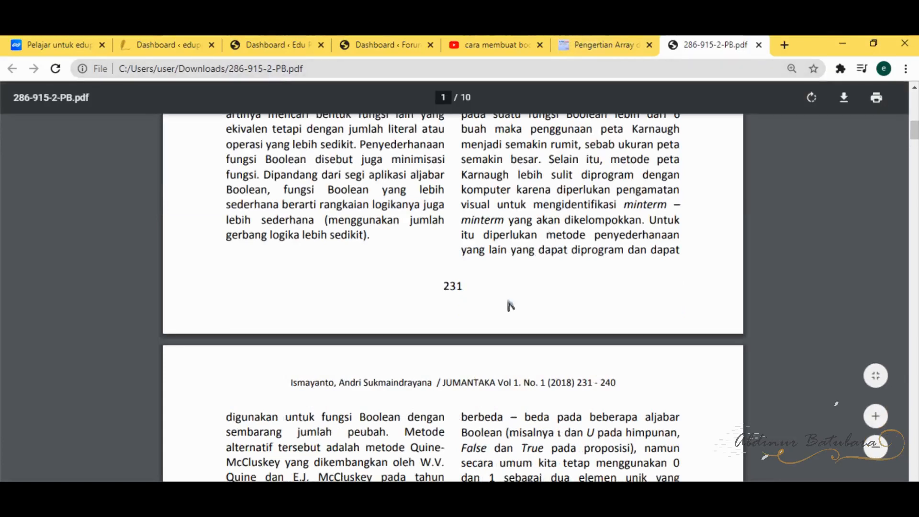
left_click(393, 494)
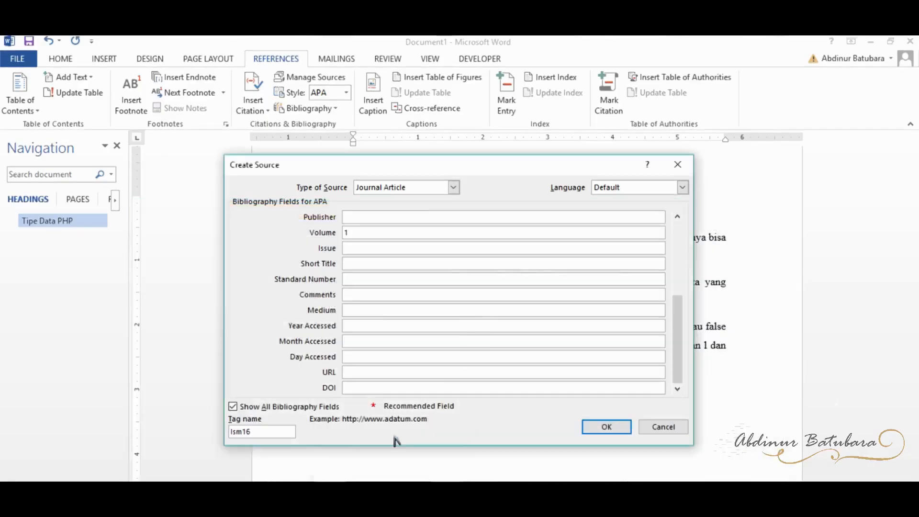
left_click(346, 372)
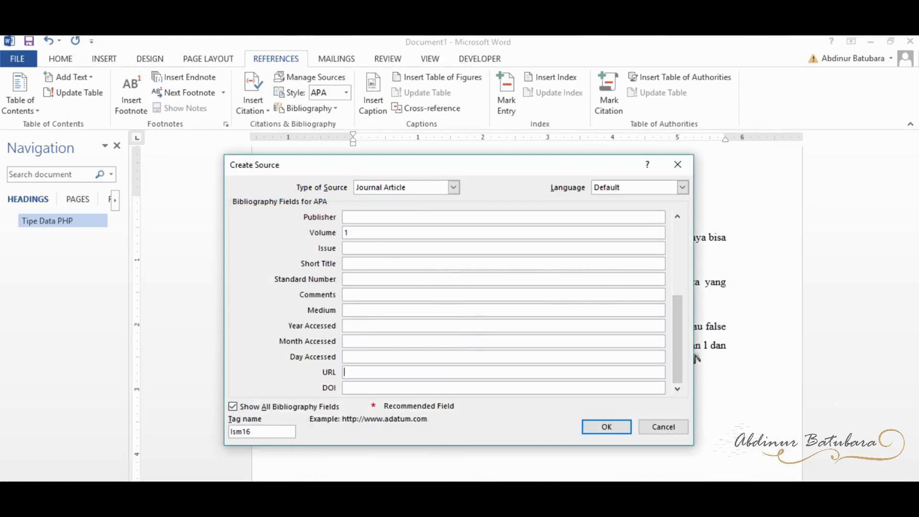
left_click_drag(679, 345, 680, 366)
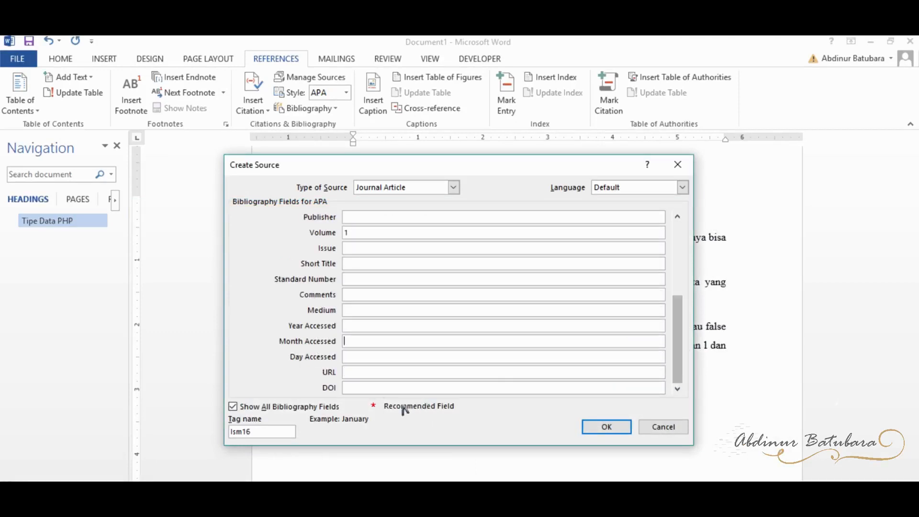
left_click(371, 385)
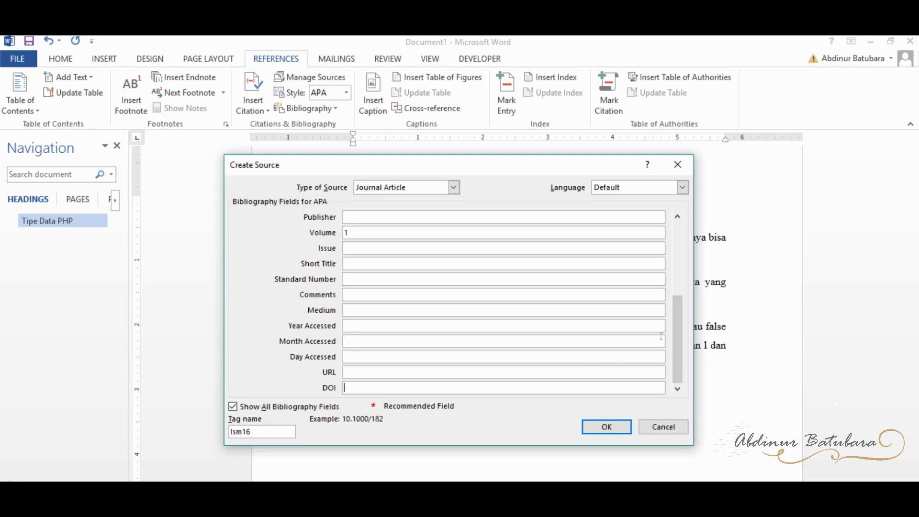
left_click(356, 247)
left_click_drag(675, 337, 671, 245)
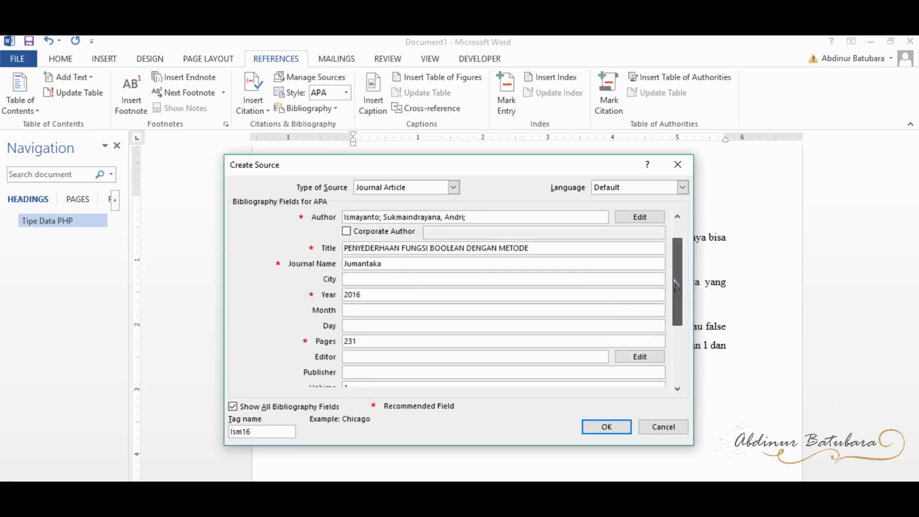
left_click_drag(674, 281, 675, 284)
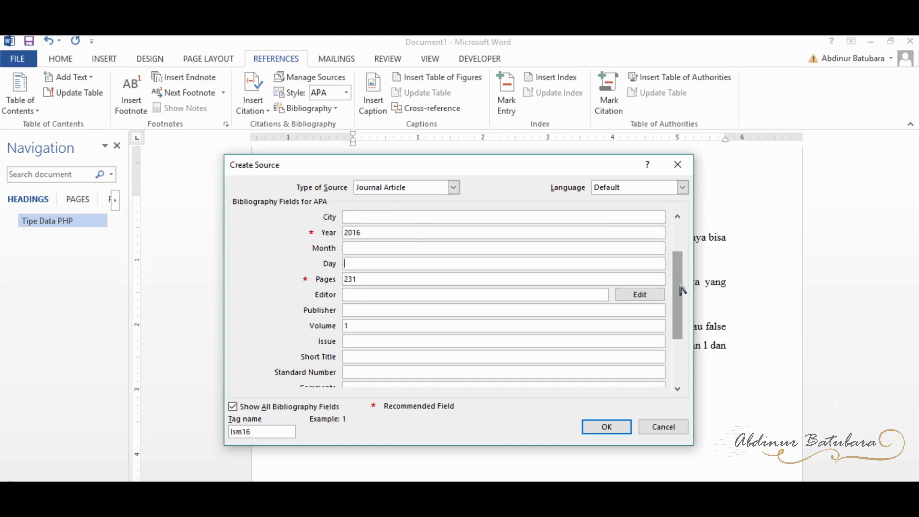
left_click_drag(682, 289, 681, 311)
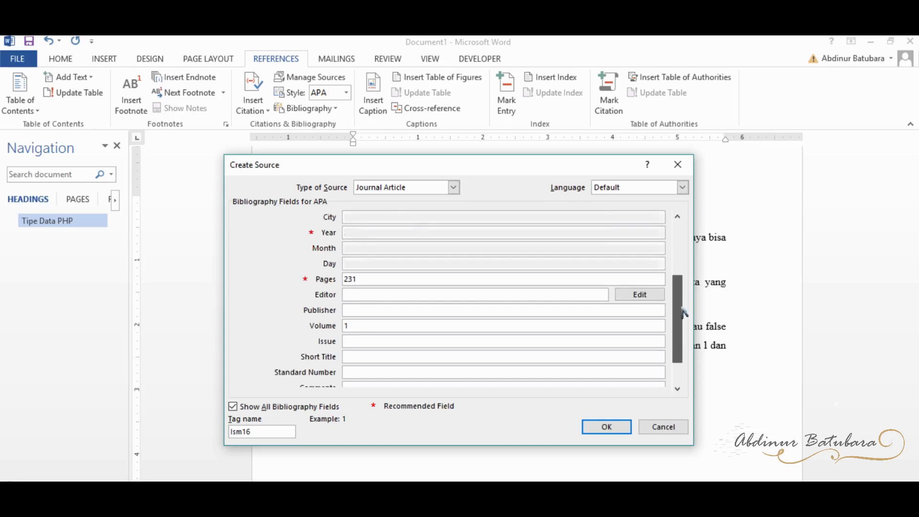
Step: For the source's Standard Number, copy "PISSN: 2613-9138 – EISSN : 2613-9146" from the header of the journal PDF in the browser
left_click(356, 323)
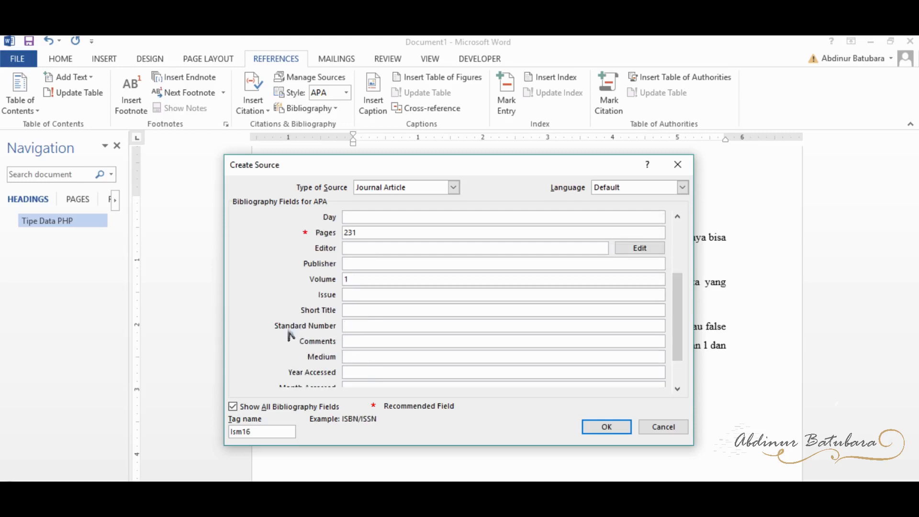
mouse_move(357, 515)
left_click(389, 512)
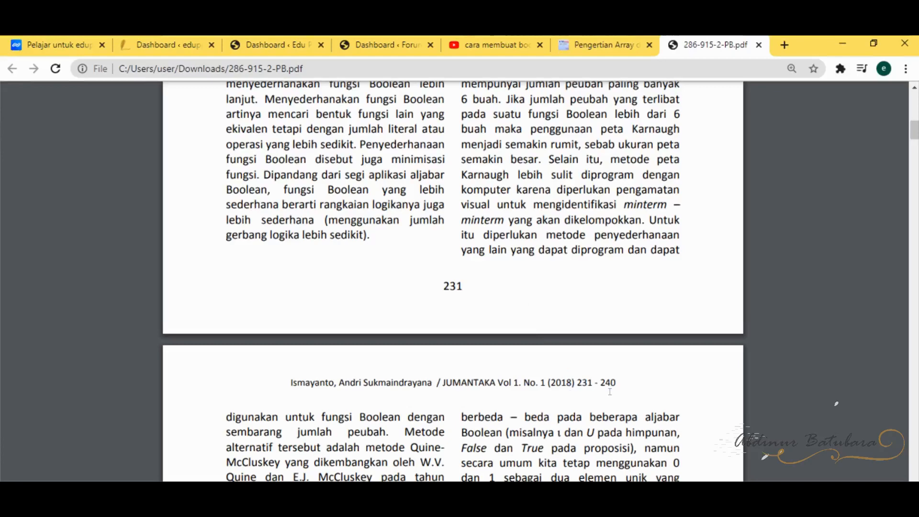
scroll(610, 391, "up", 10)
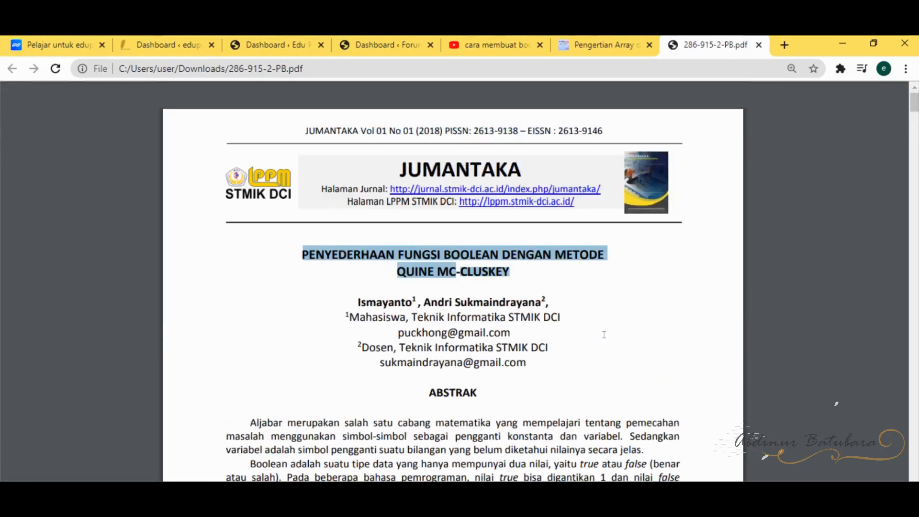
scroll(529, 185, "up", 1)
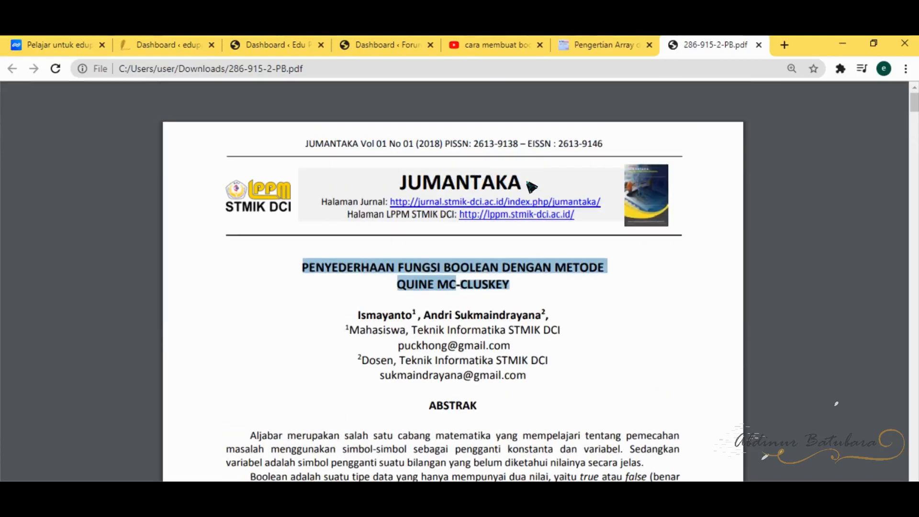
left_click_drag(442, 139, 594, 145)
right_click(595, 145)
left_click(451, 135)
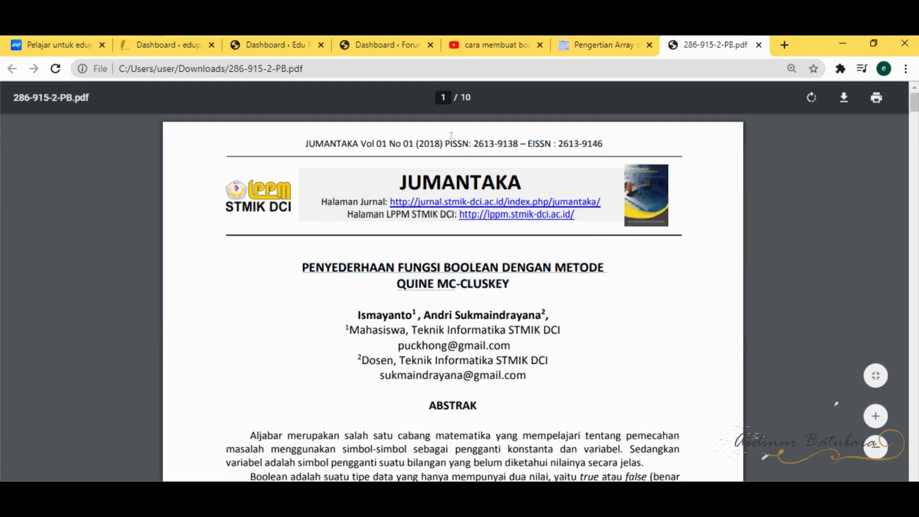
left_click_drag(446, 143, 602, 143)
right_click(594, 143)
left_click(608, 153)
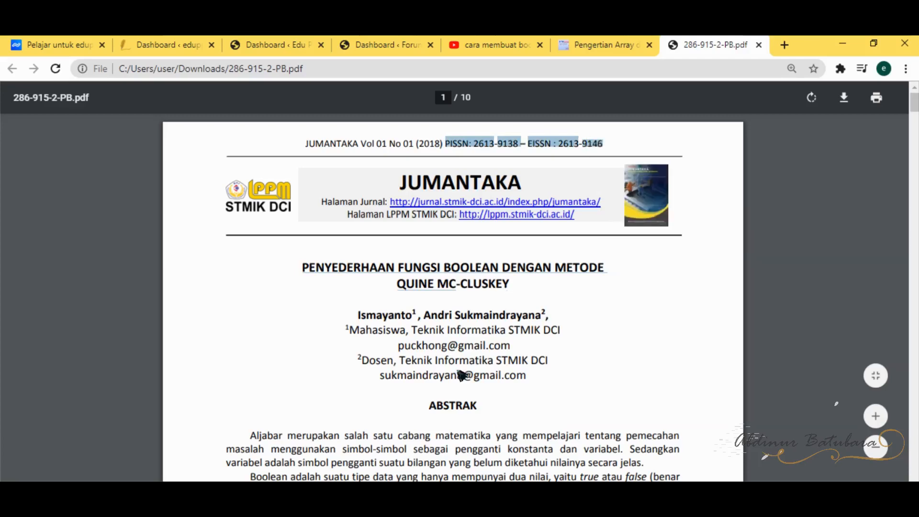
Step: Back in Word, set the source's Standard Number to "PISSN: 2613-9138 – EISSN : 2613-9146" and save the source to insert its citation
left_click(410, 487)
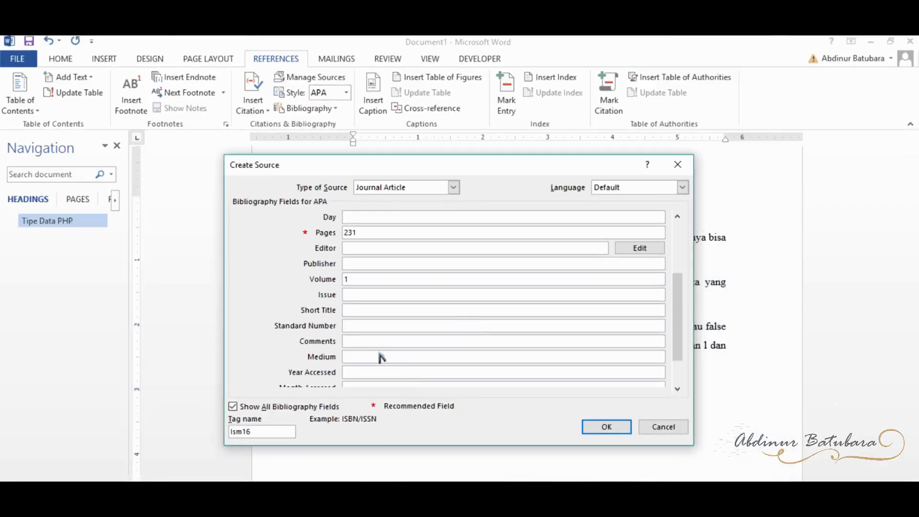
key("ctrl+v")
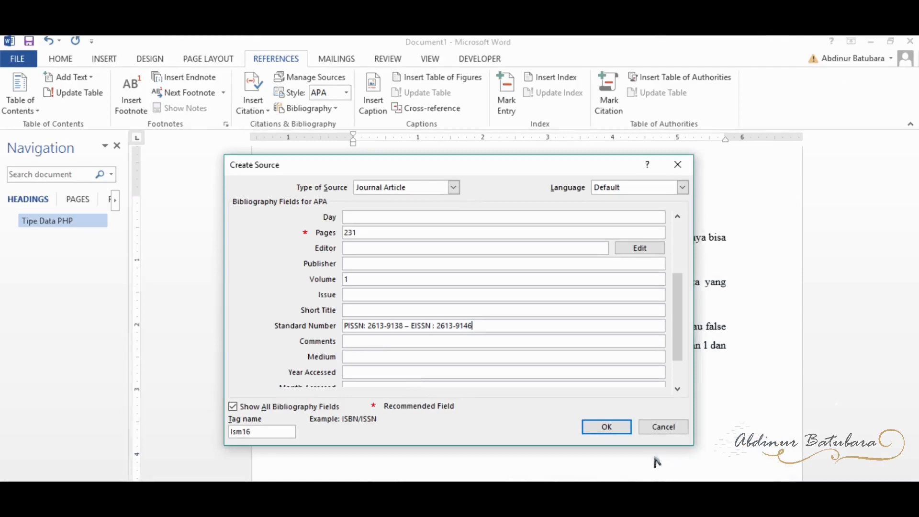
left_click(606, 427)
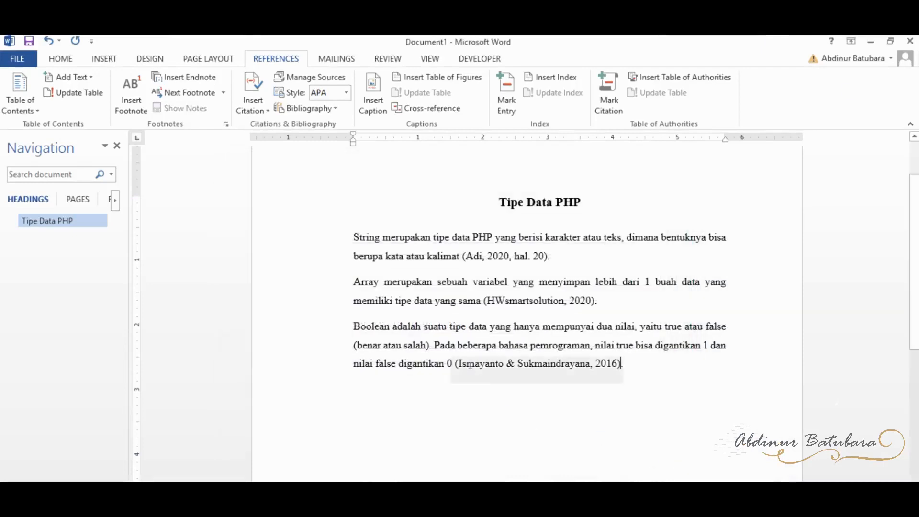
Step: Insert a Next Page section break after the final period of the Boolean paragraph
left_click(633, 369)
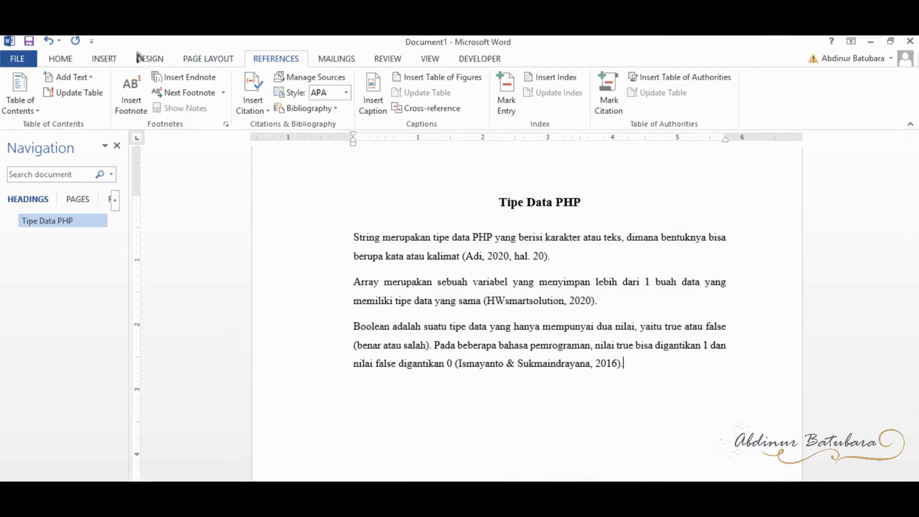
left_click(206, 59)
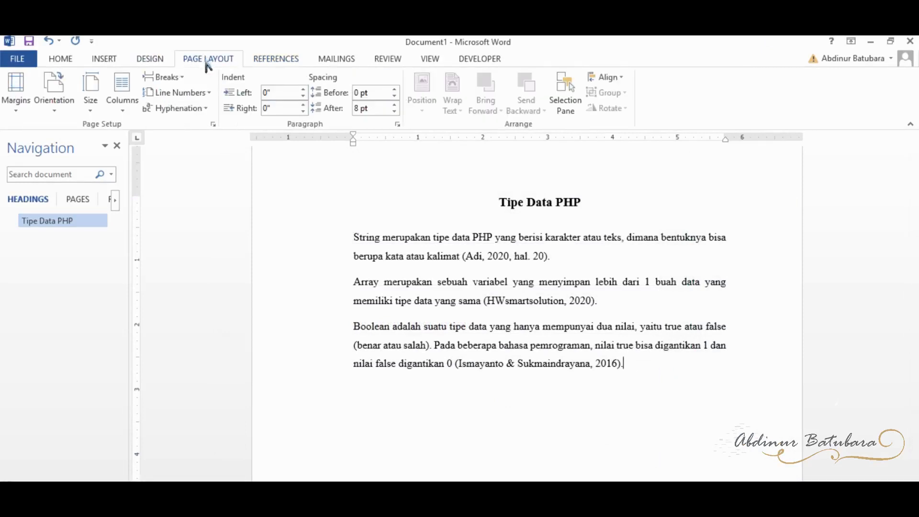
left_click(181, 78)
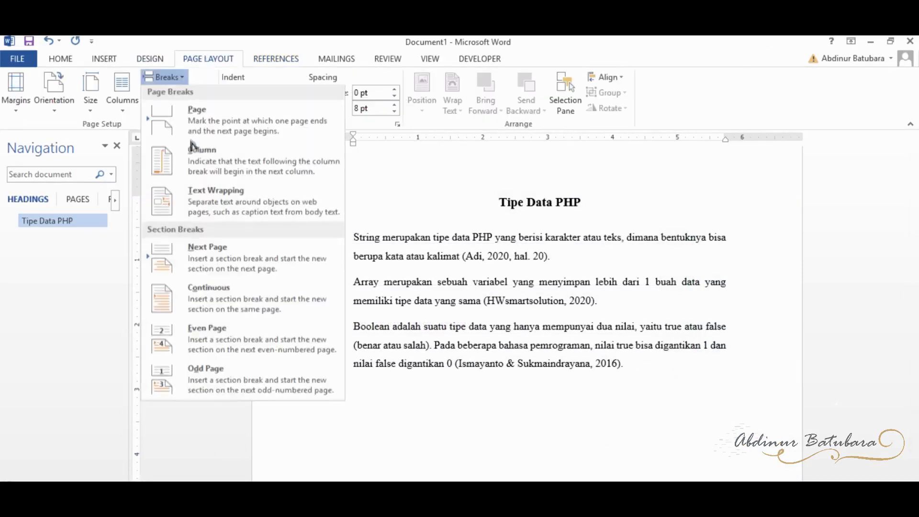
left_click(237, 261)
scroll(451, 341, "down", 3)
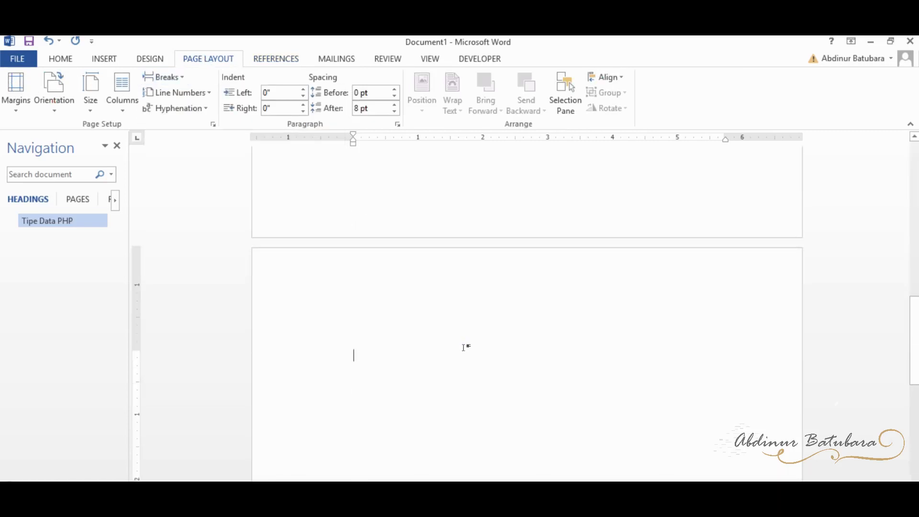
Step: Add the centred title "Daftar pustaka" on the new page, followed by a new paragraph
key("ctrl+e")
type("daftar")
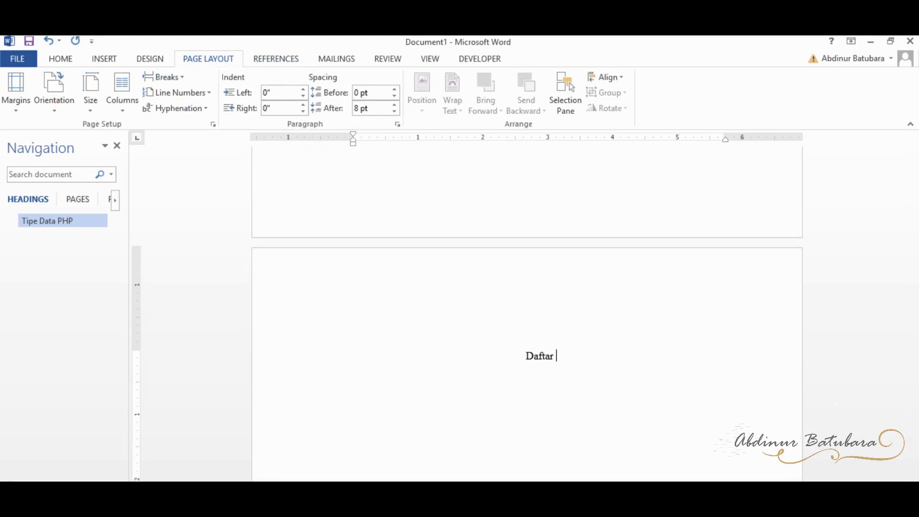
type(" pustaka")
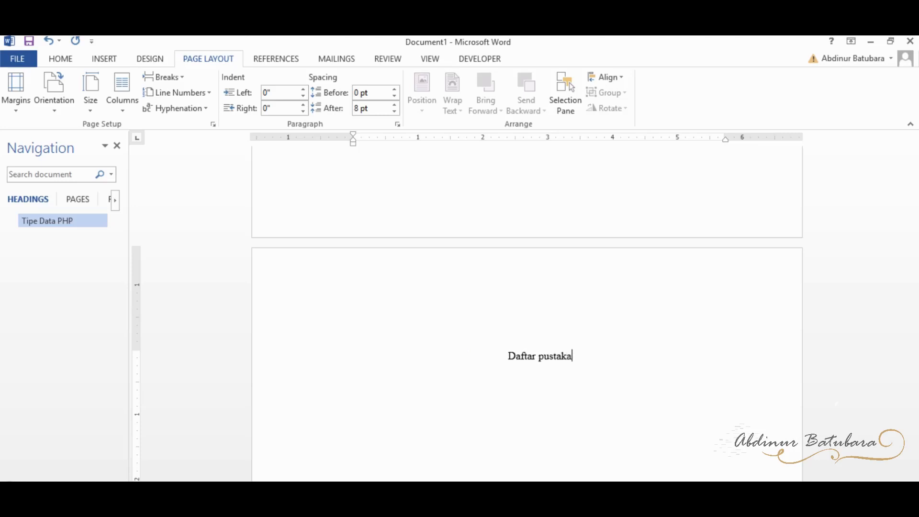
key("Return")
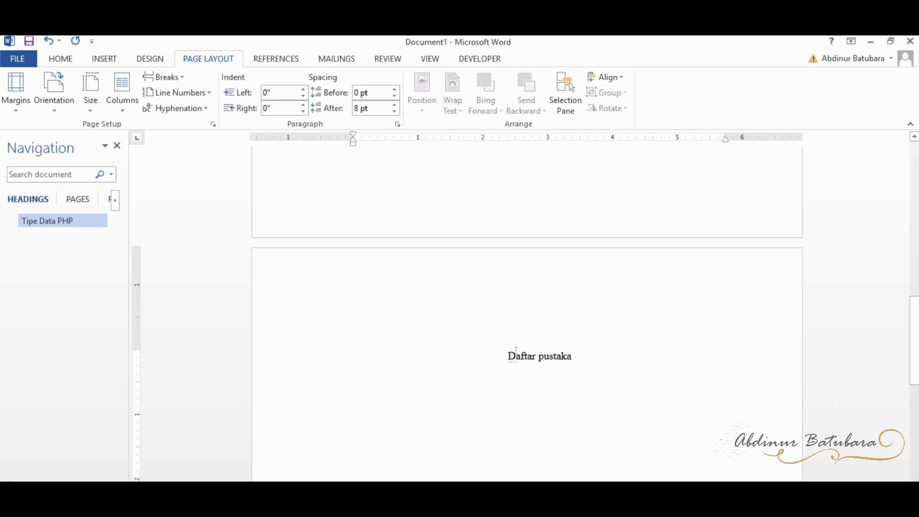
left_click_drag(515, 351, 580, 351)
Step: Insert the built-in Bibliography in the empty line below the "Daftar pustaka" title
left_click(385, 388)
left_click(275, 59)
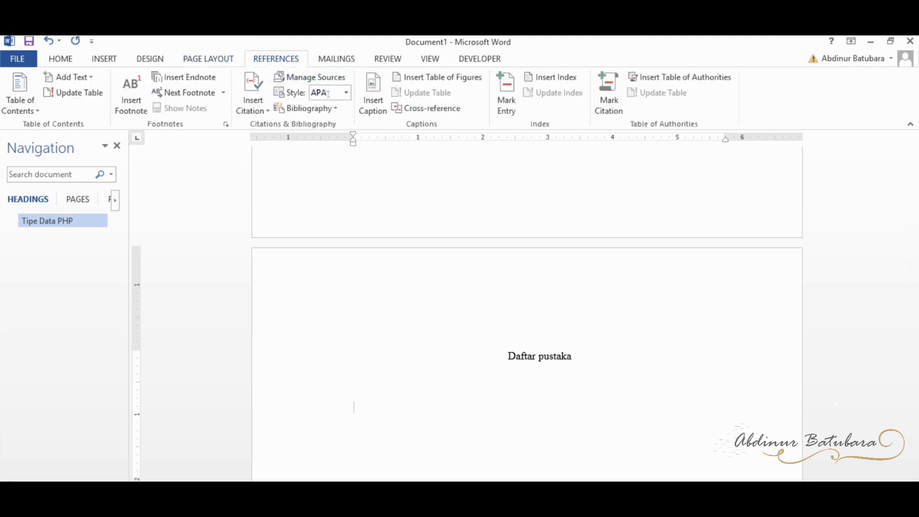
left_click(331, 111)
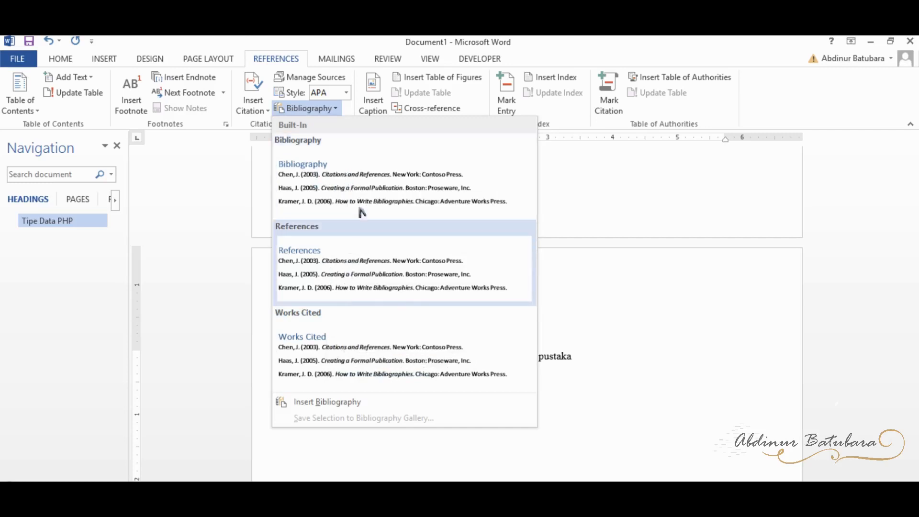
left_click(342, 179)
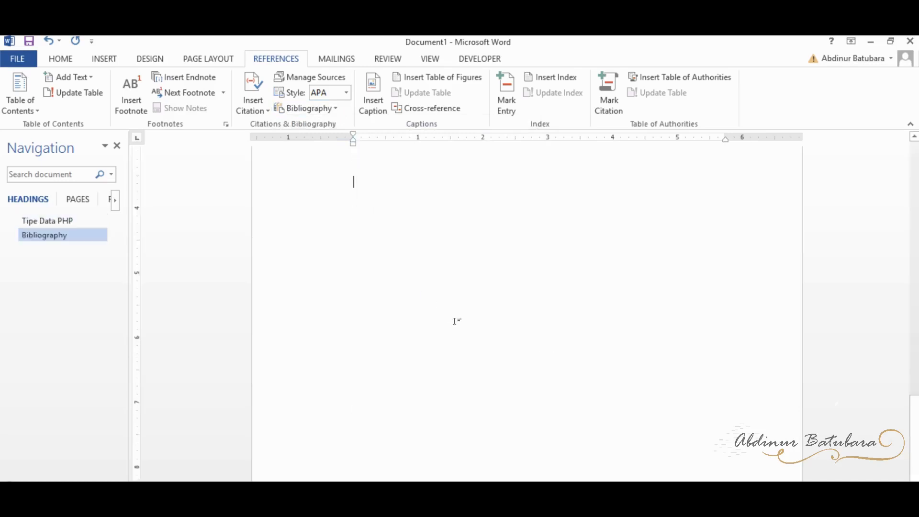
Step: Review the inserted reference list against the cited text and delete its "Bibliography" heading
scroll(455, 320, "up", 10)
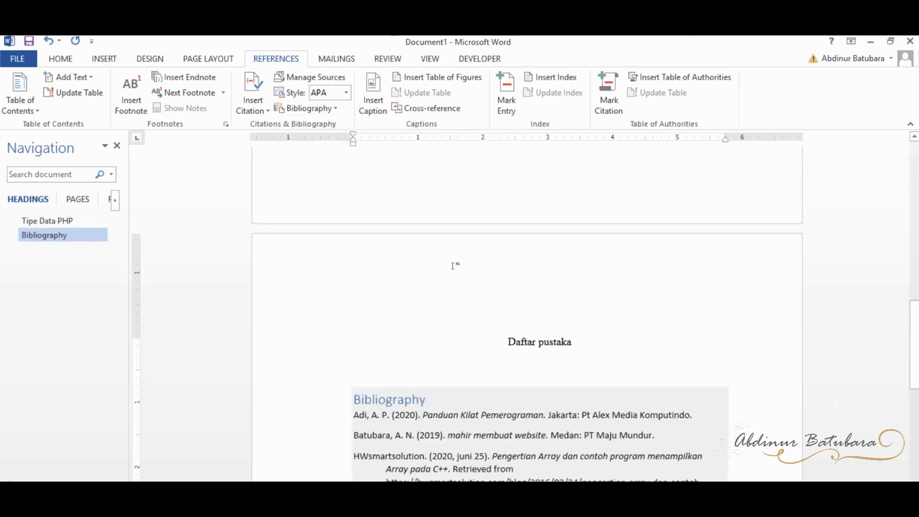
scroll(455, 266, "up", 10)
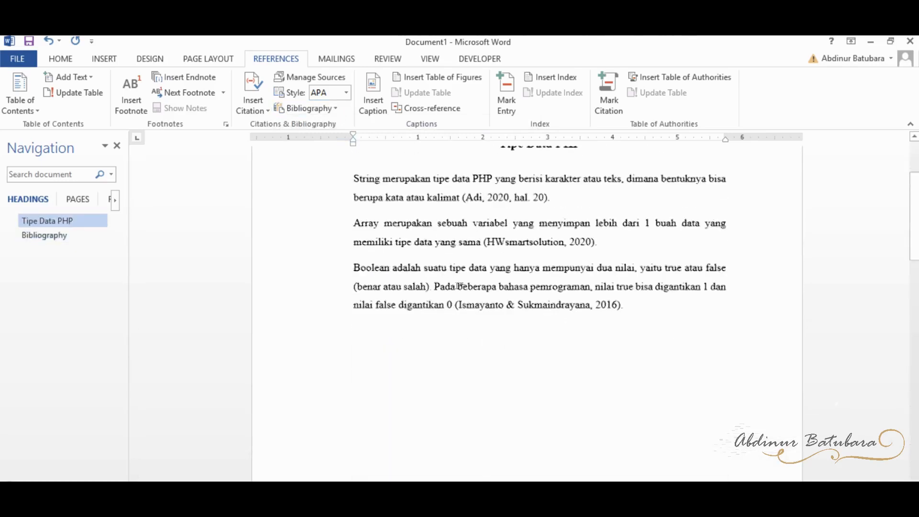
scroll(459, 286, "down", 10)
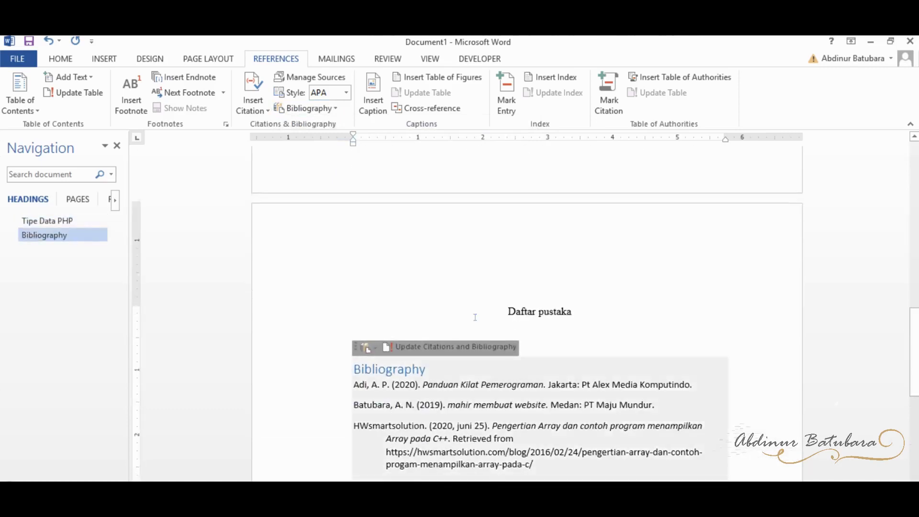
scroll(475, 318, "down", 2)
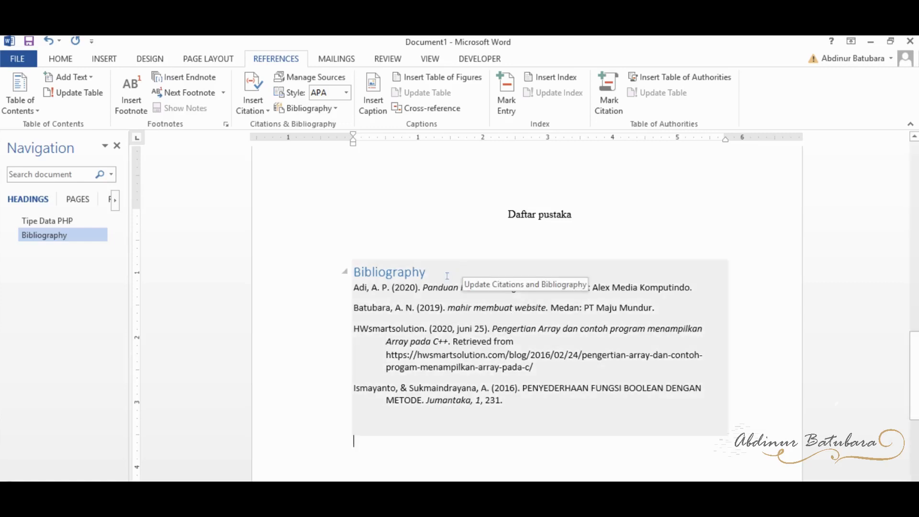
double_click(427, 272)
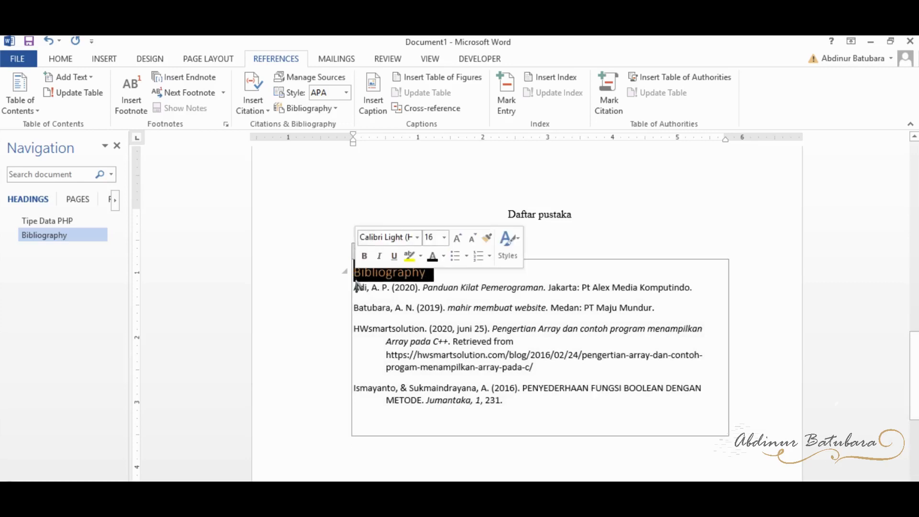
key("Delete")
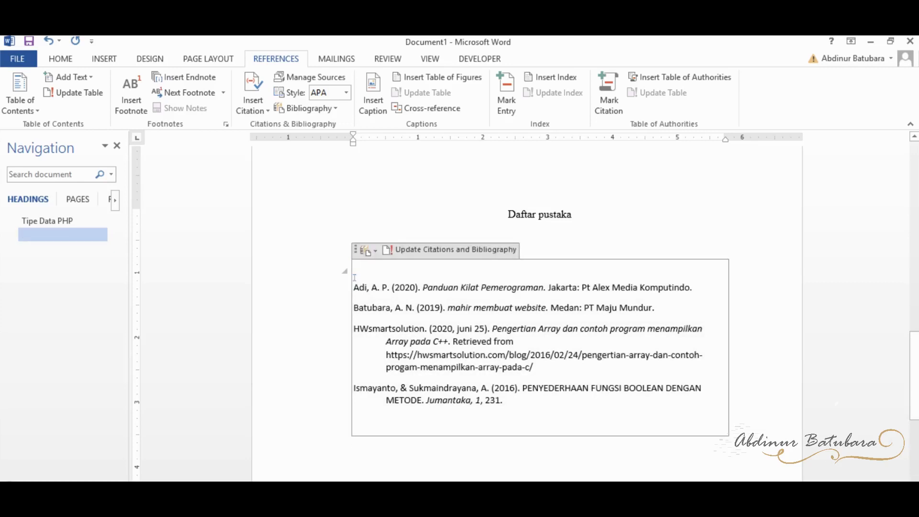
key("Delete")
key("ctrl+z")
Step: Make the "Daftar pustaka" title bold and change it to all capitals
left_click(572, 215)
left_click_drag(572, 215, 509, 215)
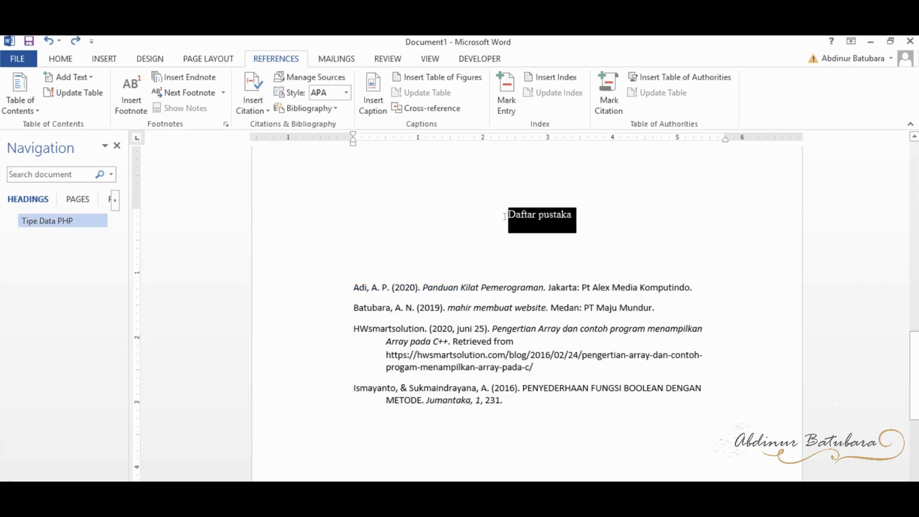
key("ctrl+b")
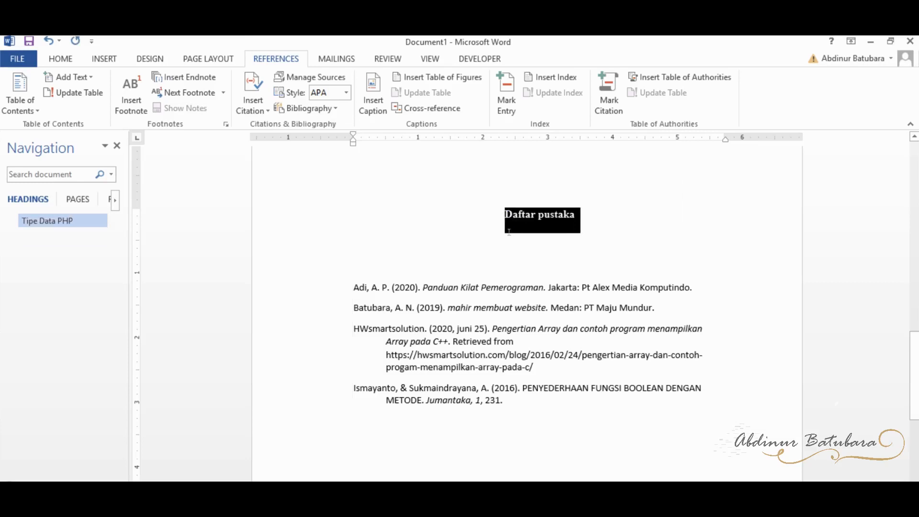
key("shift+F3")
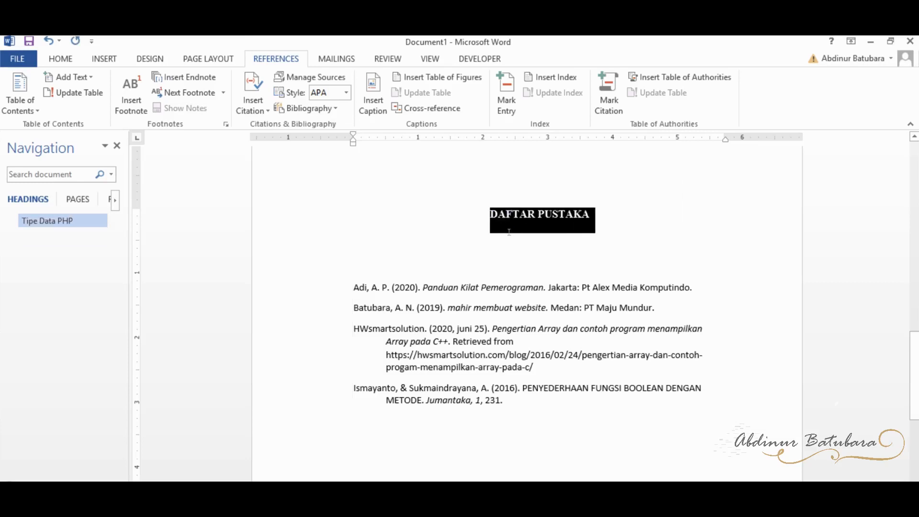
left_click(490, 258)
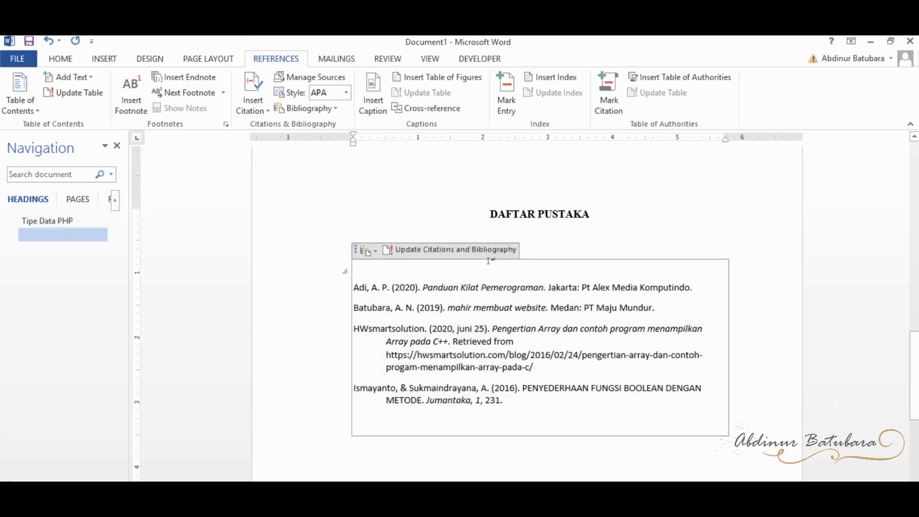
left_click(537, 242)
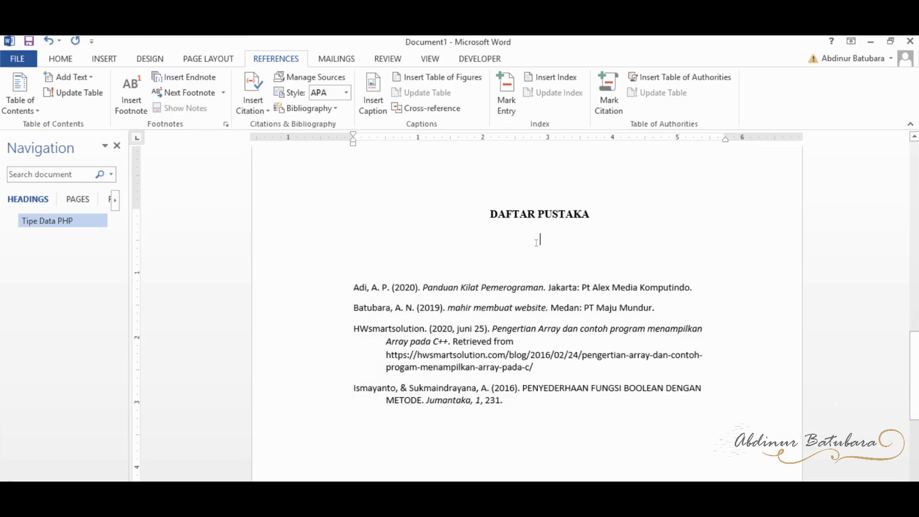